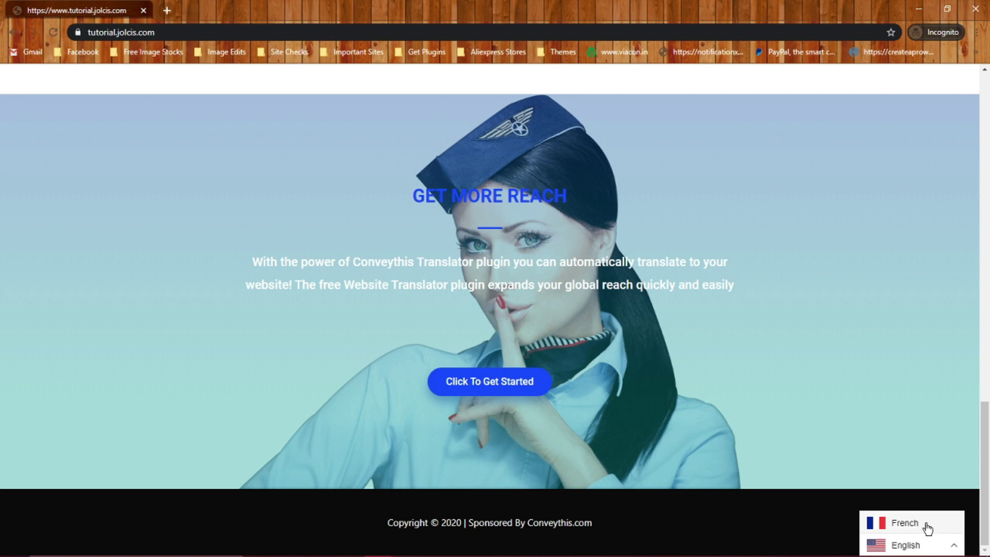
Look through the French version of the demo site down to its footer and switch the site language back to English
scroll(965, 206, down, 5)
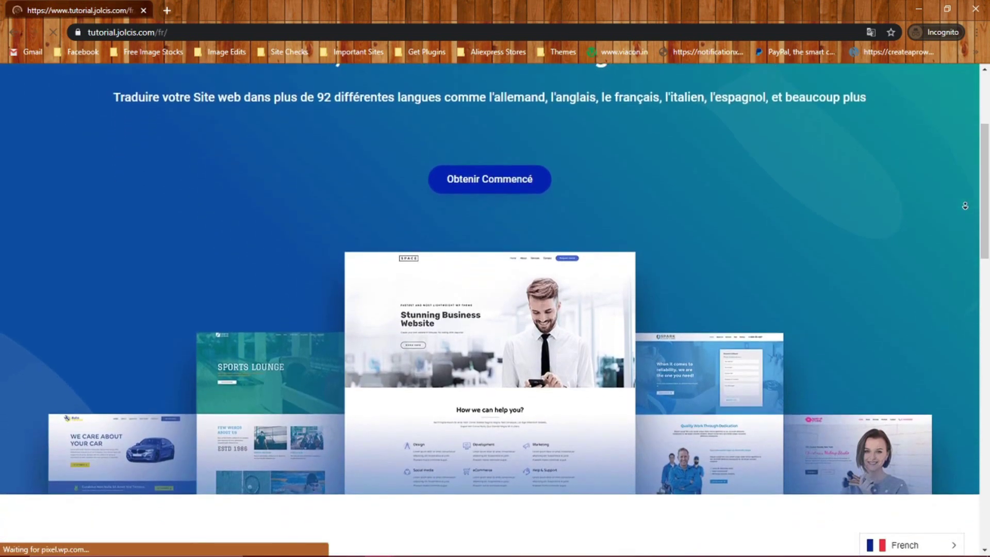
scroll(967, 216, down, 3)
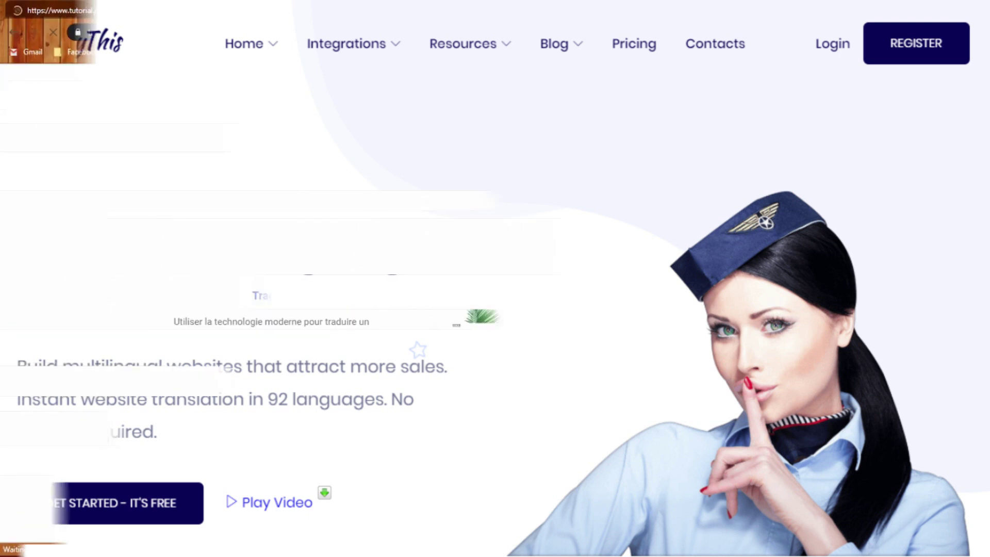
scroll(967, 215, down, 4)
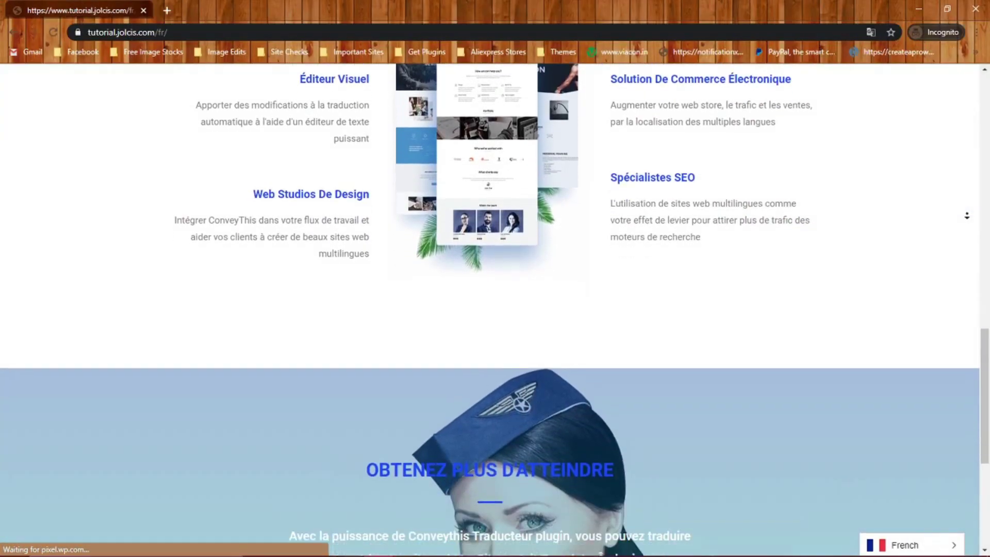
scroll(967, 216, down, 6)
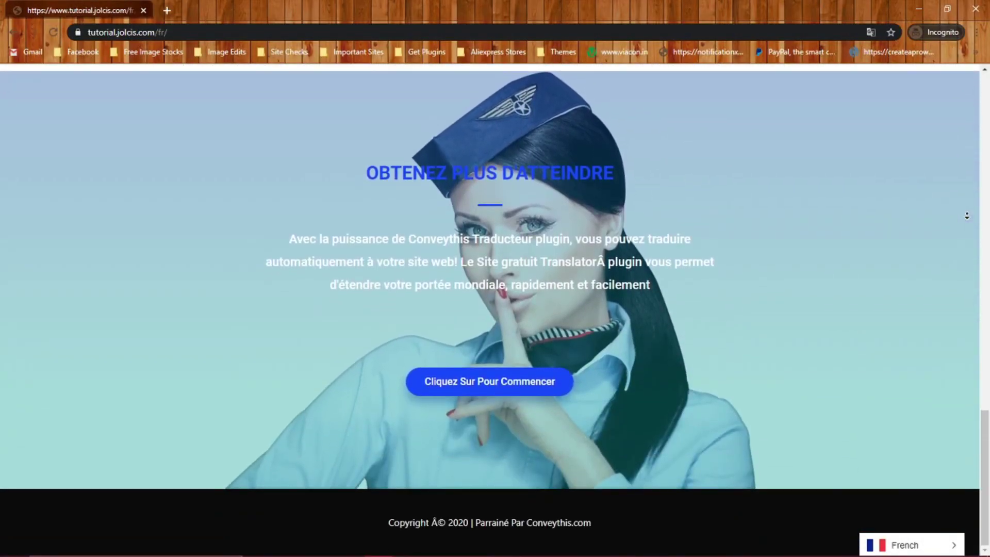
click(924, 545)
click(923, 522)
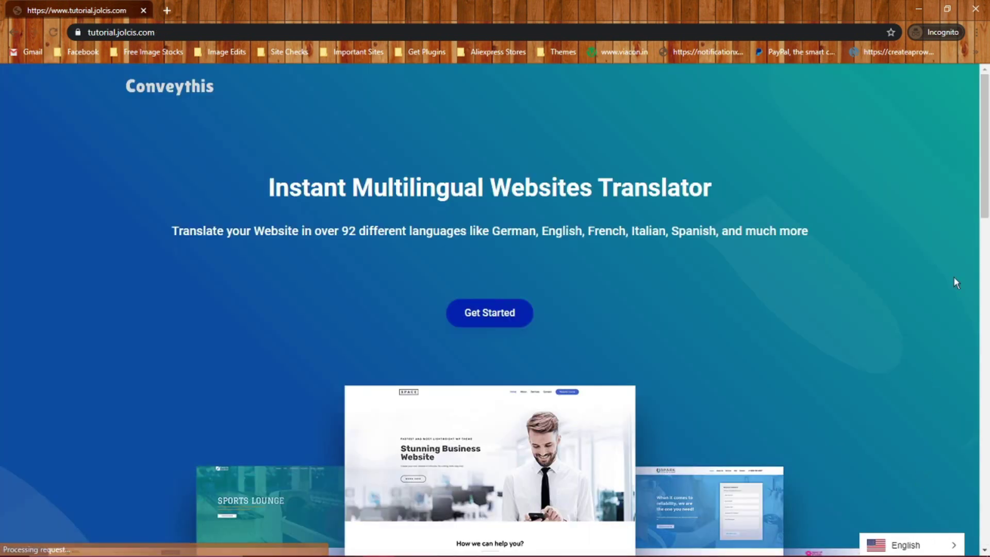
middle_click(883, 141)
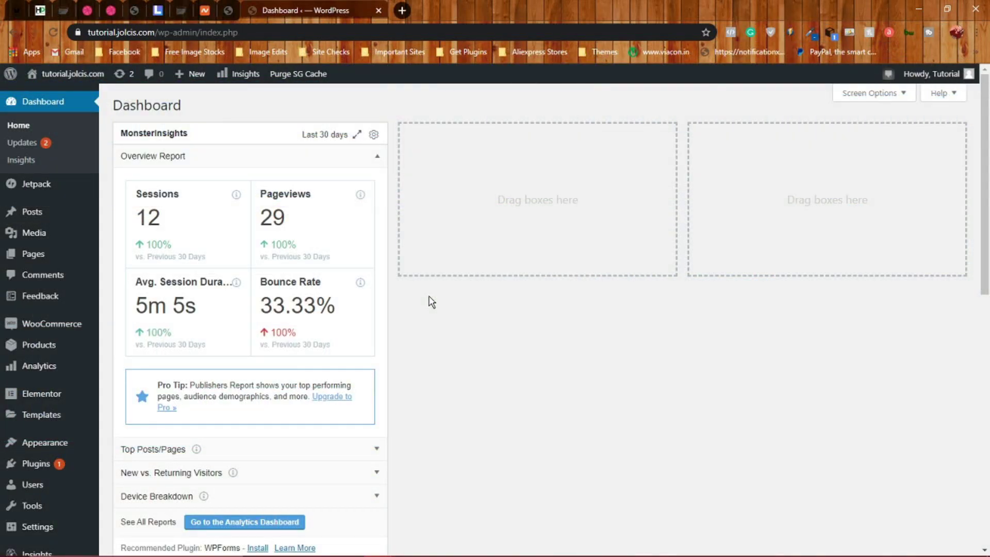
Search the WordPress directory of new plugins for "Conveythis"
mouse_move(15, 467)
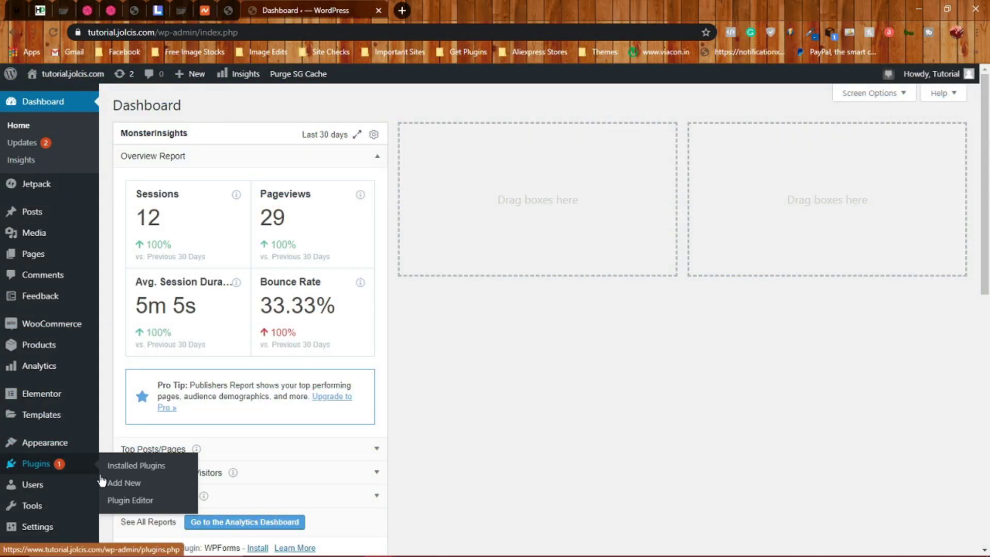
click(122, 485)
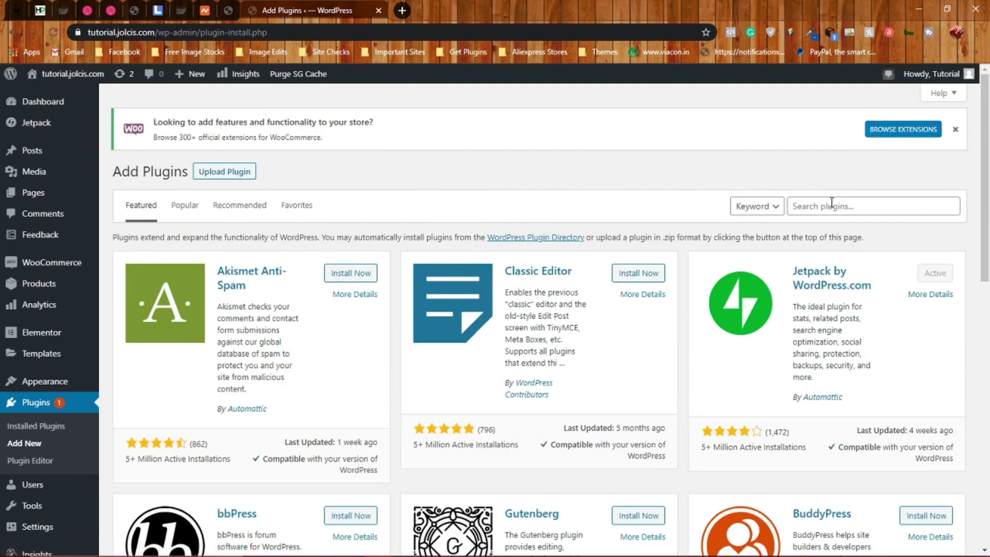
click(831, 206)
text(Conveythis)
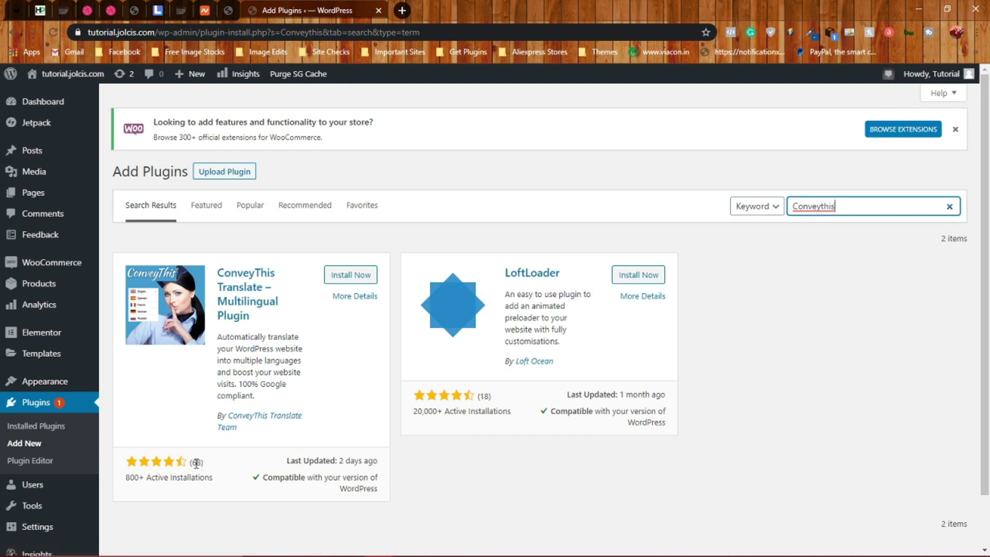
Install and activate the ConveyThis Translate – Multilingual Plugin, and open its configuration page
click(349, 279)
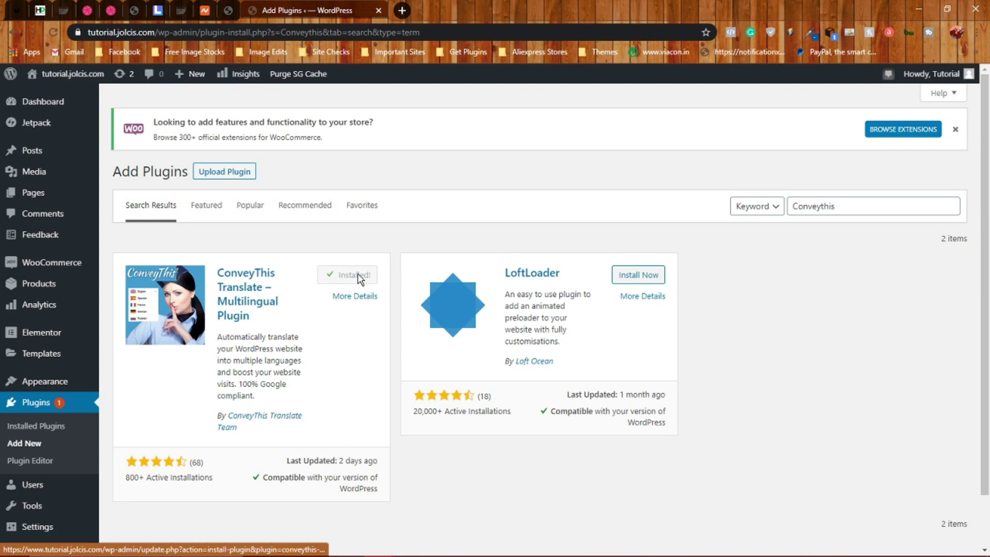
click(357, 276)
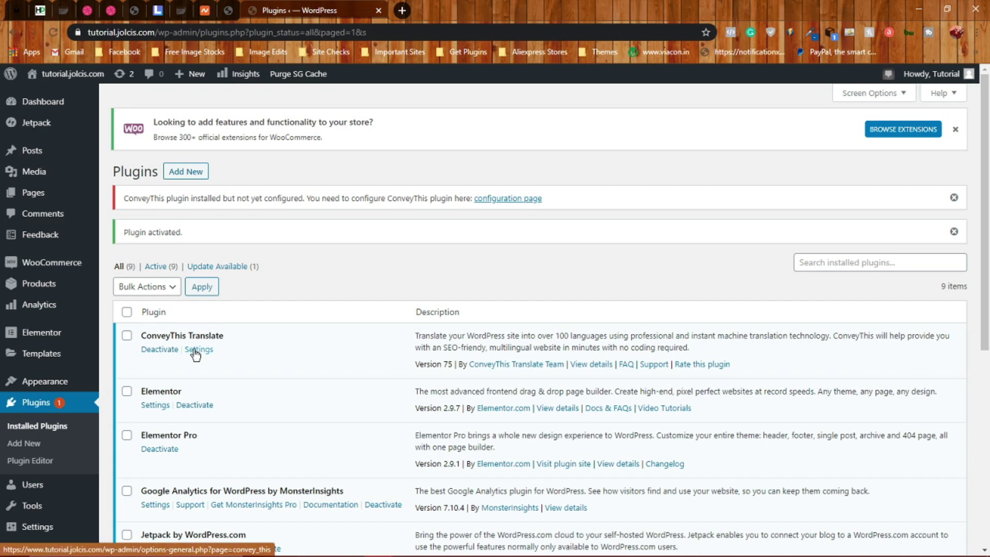
click(507, 201)
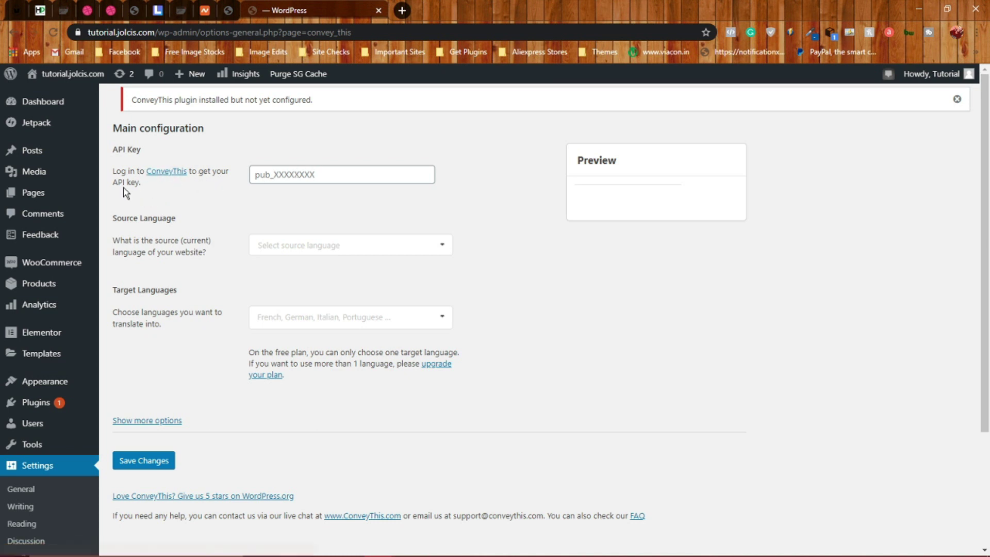
Go to the ConveyThis website's registration form and fill in the account e-mail address and full name
click(164, 171)
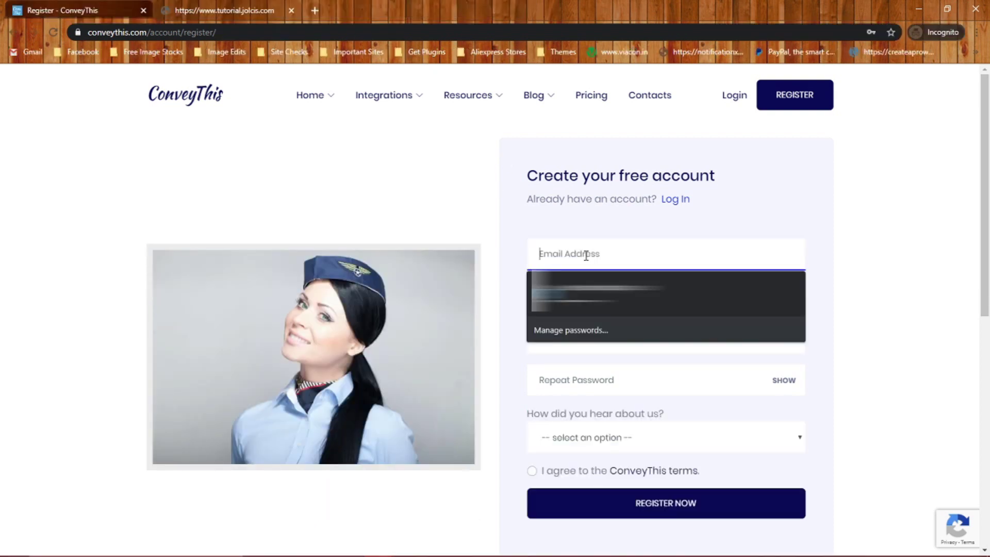
text(Na)
key(BackSpace)
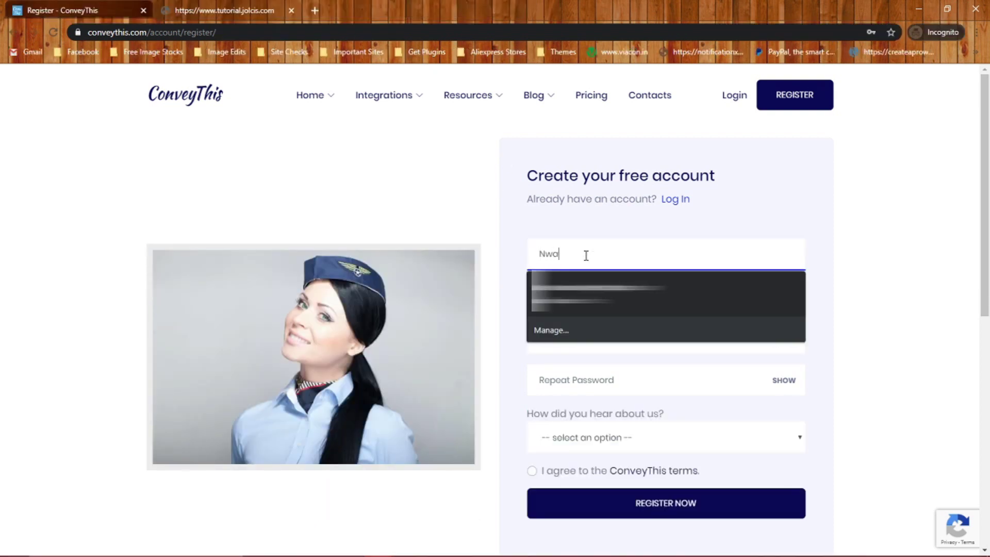
key(Down)
key(Return)
Enter the account password and repeat it in the confirmation field of the registration form
click(572, 349)
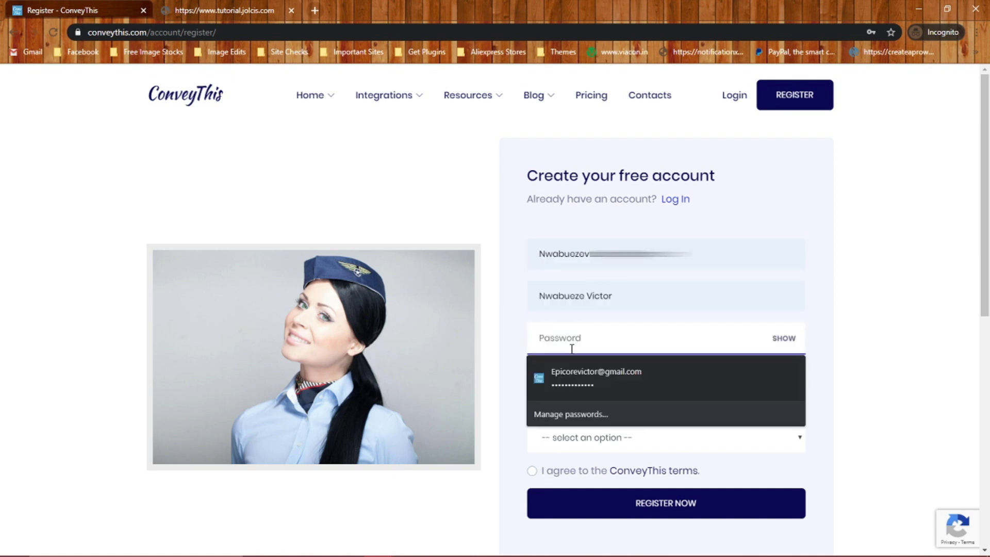
text(••••••••)
click(587, 374)
text(••••)
scroll(568, 392, down, 2)
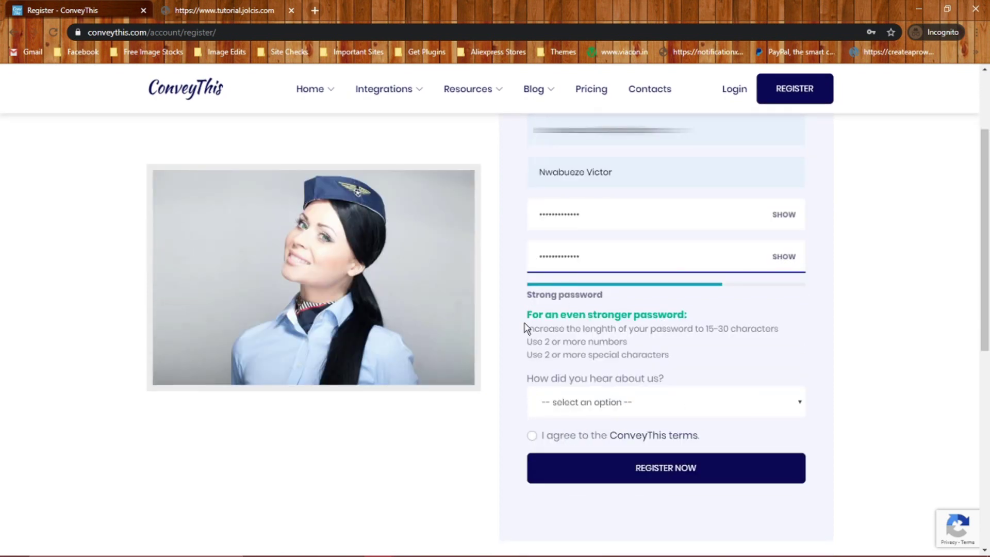
Choose Youtube as the referral source, agree to the ConveyThis terms and submit the registration
click(585, 403)
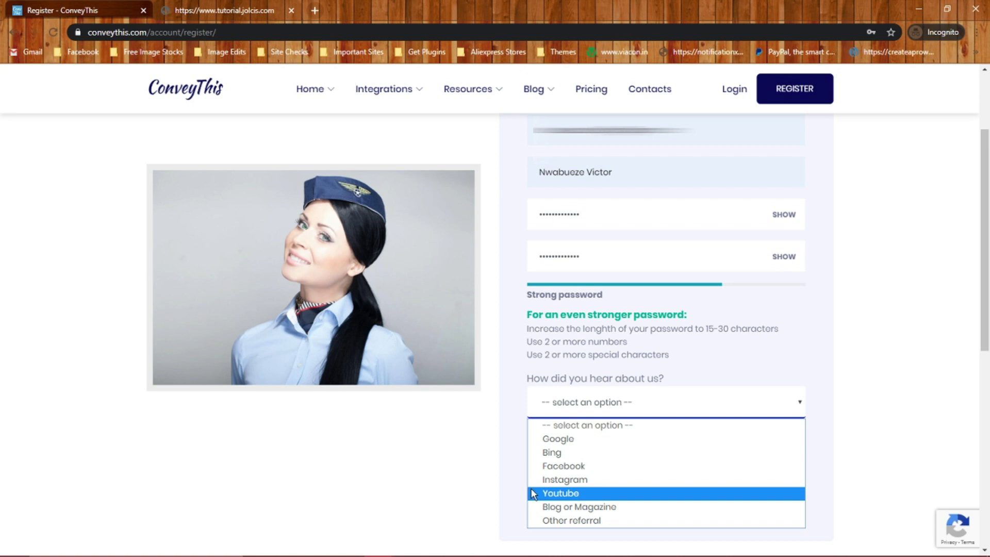
click(554, 495)
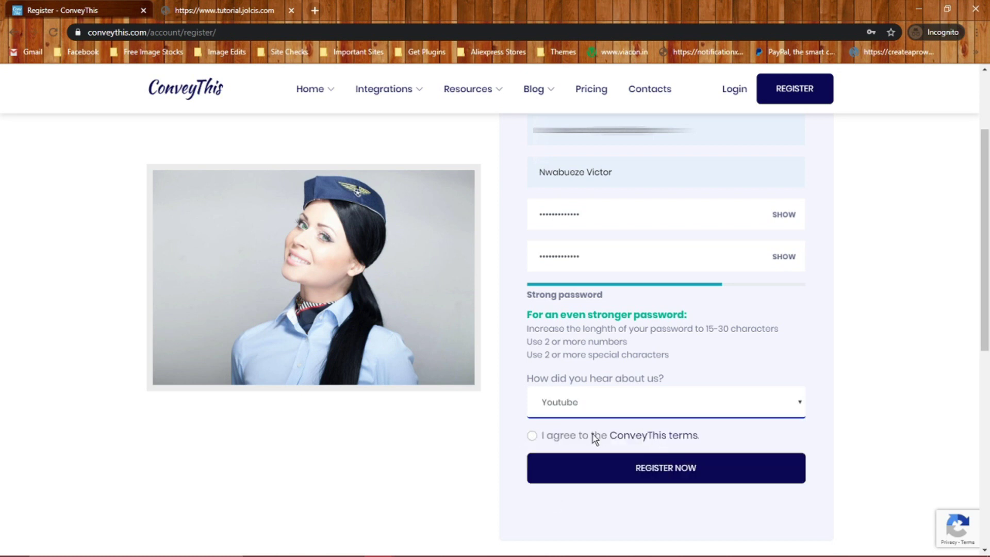
click(531, 436)
click(534, 469)
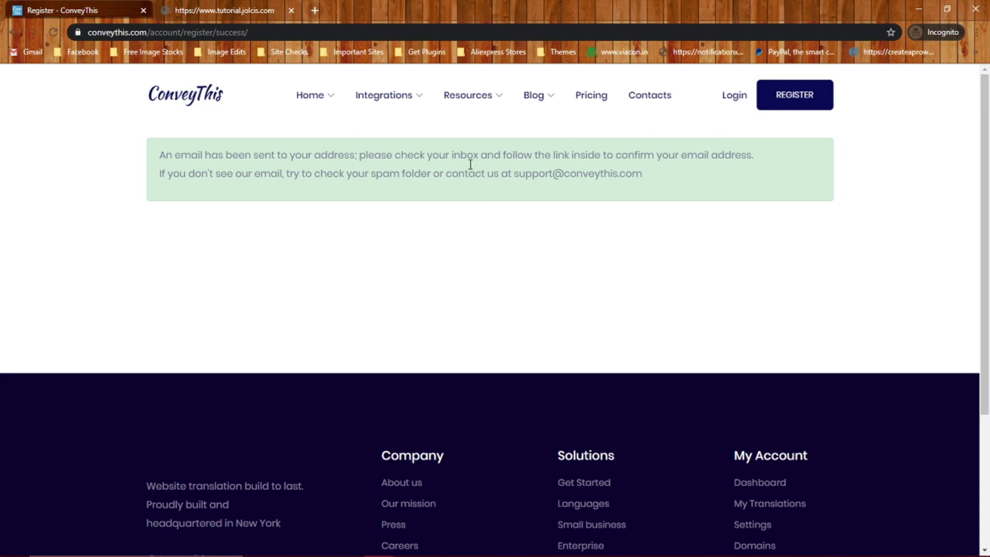
Switch to Gmail, open the ConveyThis confirmation e-mail and follow its link to activate the account
click(919, 9)
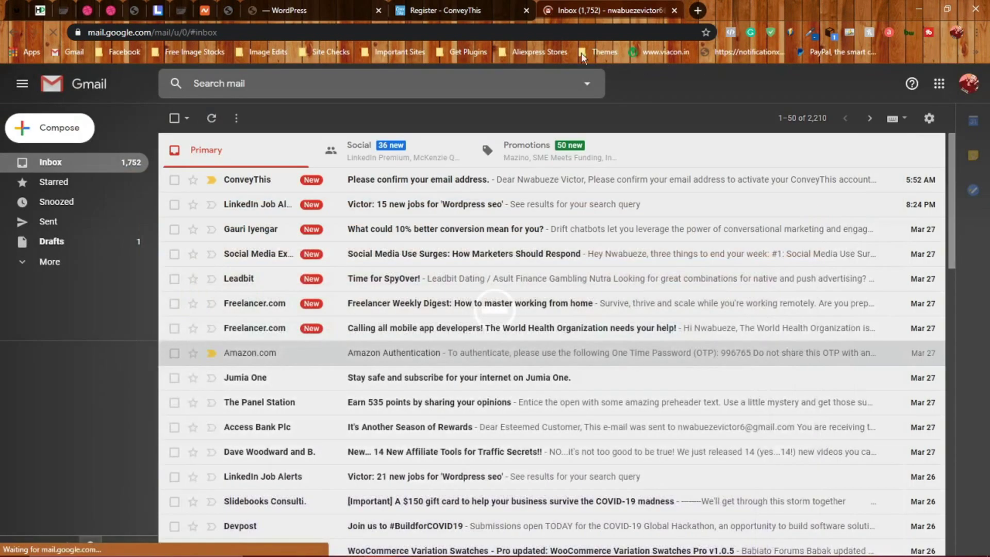
click(366, 192)
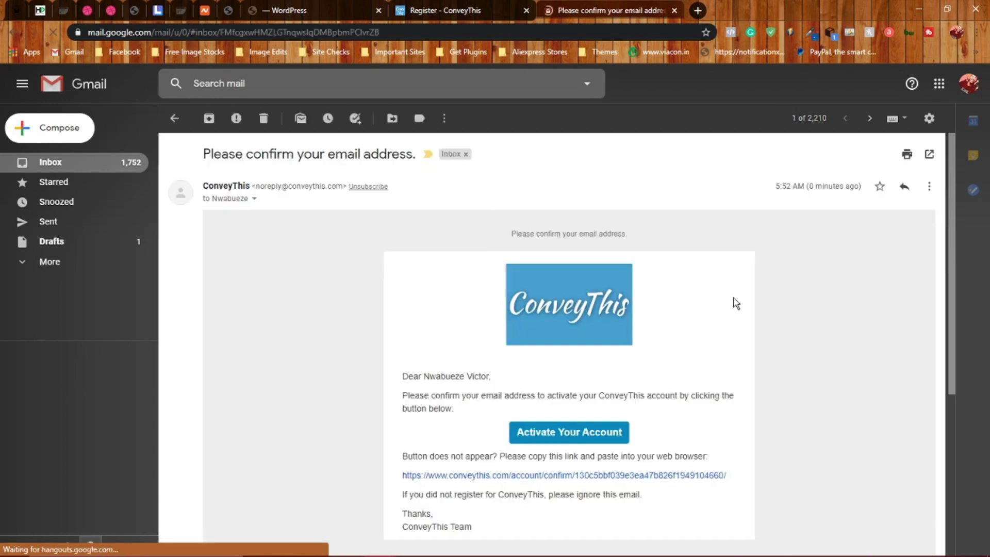
scroll(535, 387, down, 2)
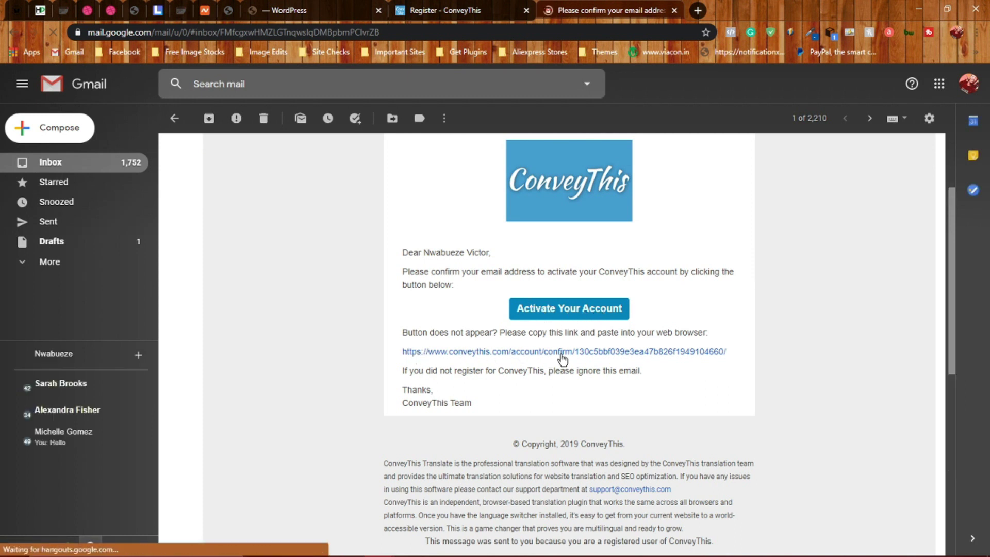
click(494, 355)
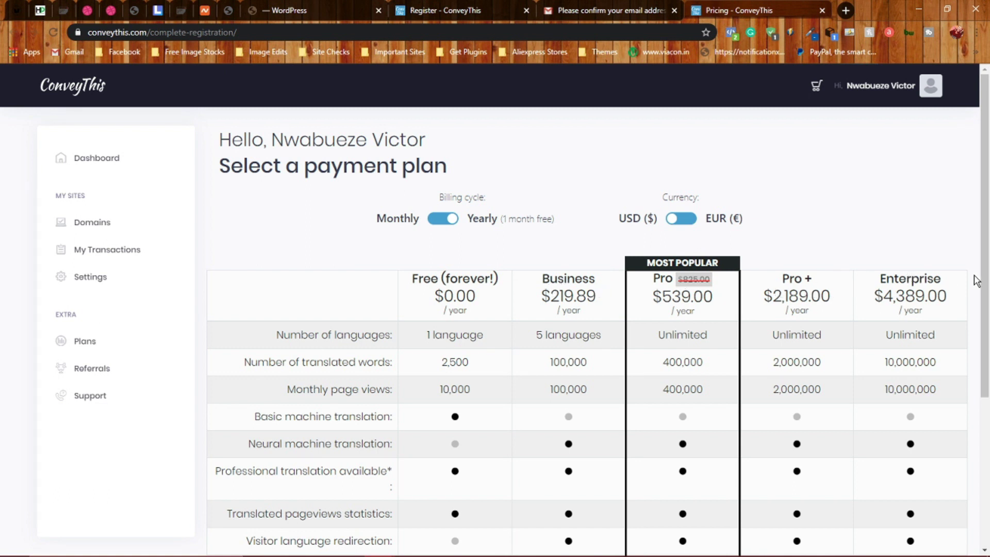
Compare the ConveyThis payment plans, select the Free (forever!) plan and confirm the plan update
scroll(989, 253, down, 4)
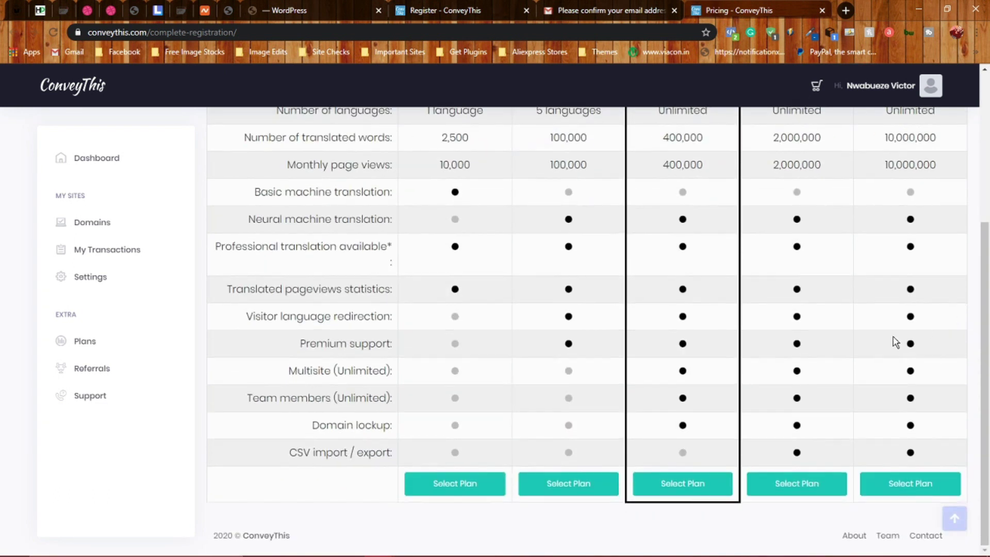
scroll(428, 403, up, 4)
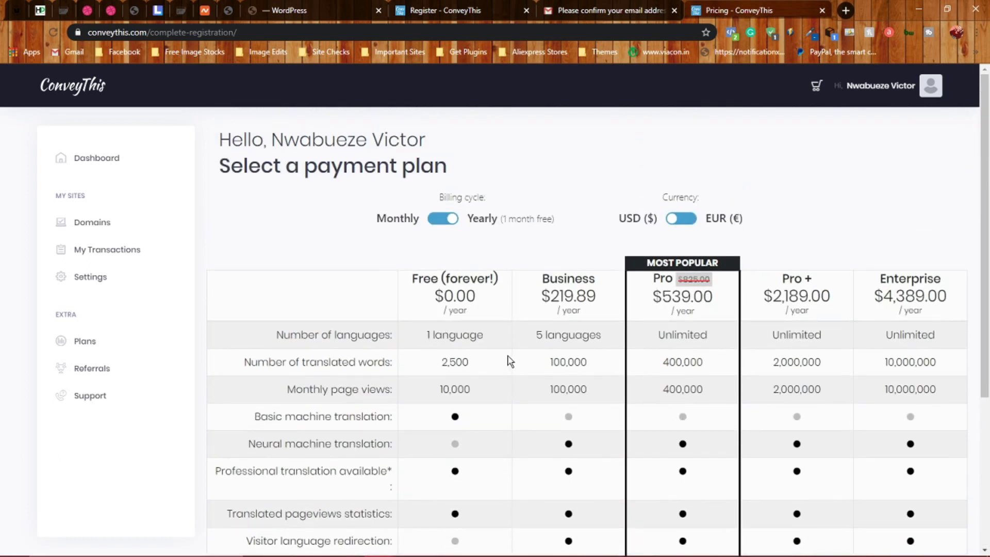
scroll(512, 359, down, 4)
scroll(679, 491, up, 4)
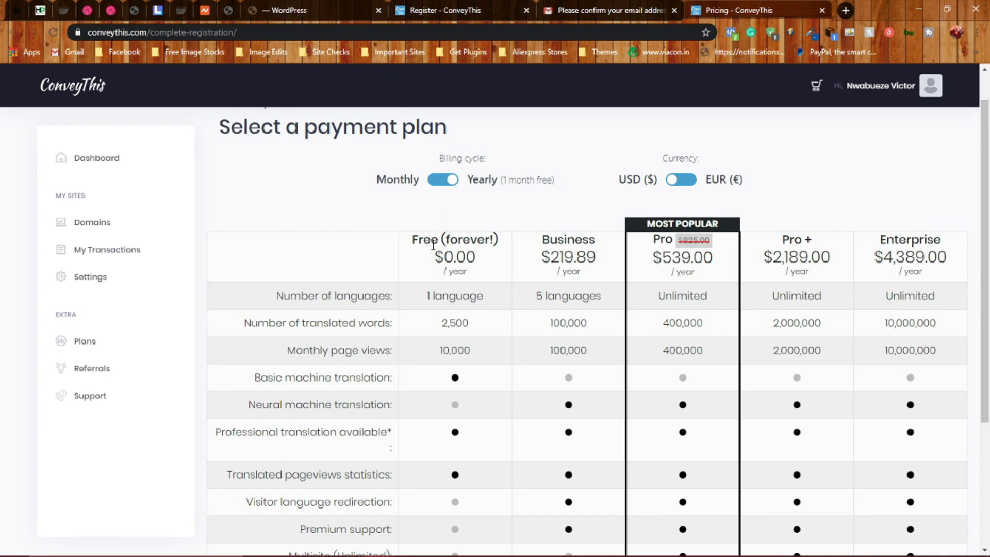
scroll(454, 266, down, 3)
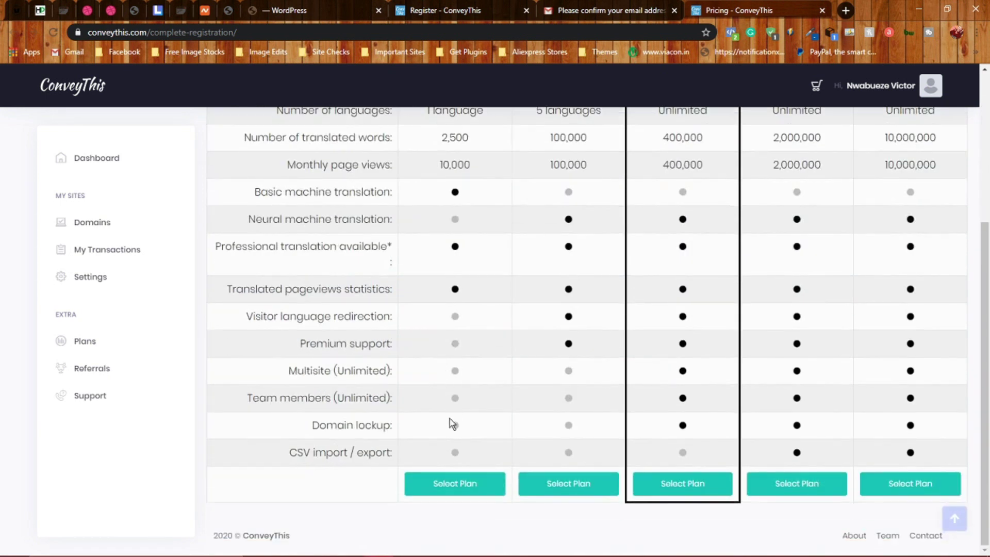
click(454, 489)
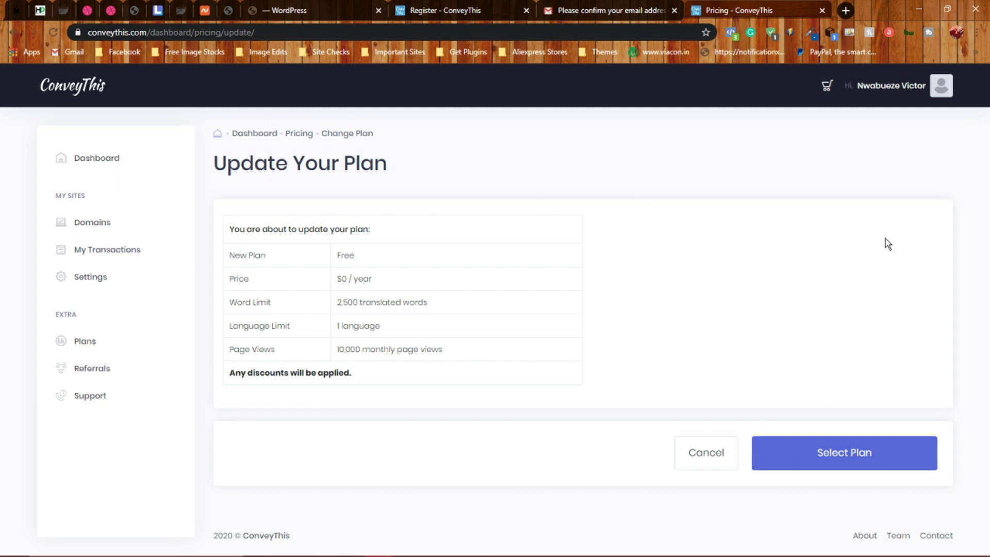
click(841, 459)
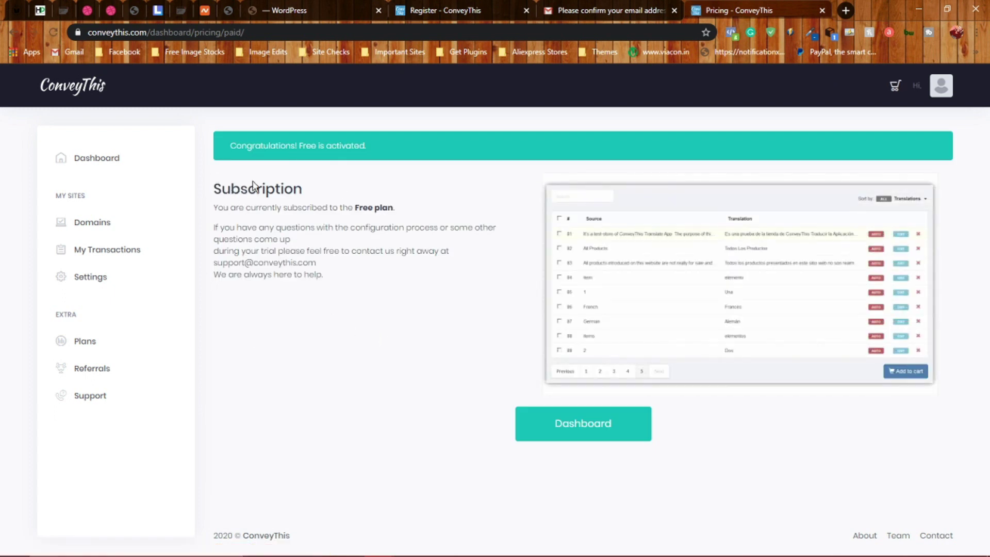
Go to the ConveyThis account dashboard and copy the API key
click(613, 426)
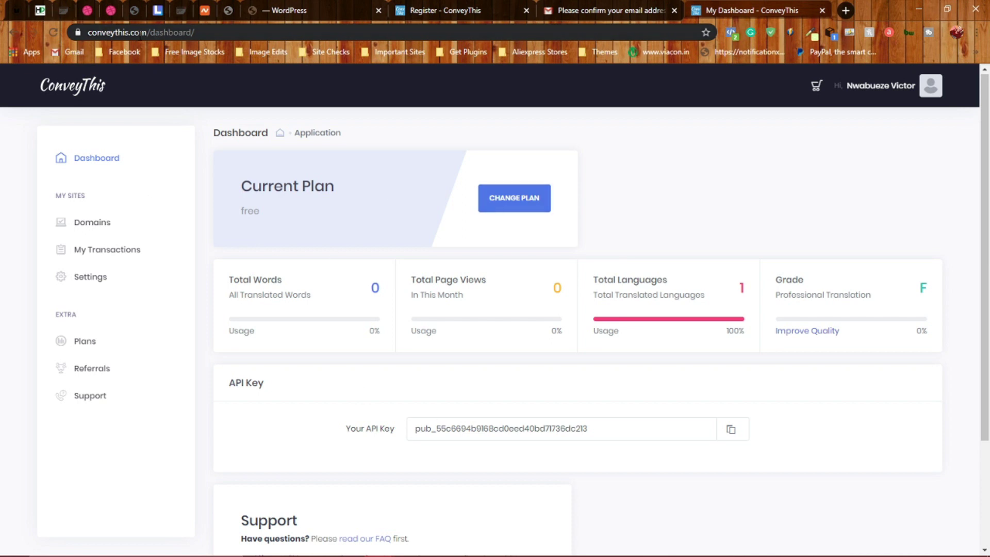
scroll(261, 360, down, 1)
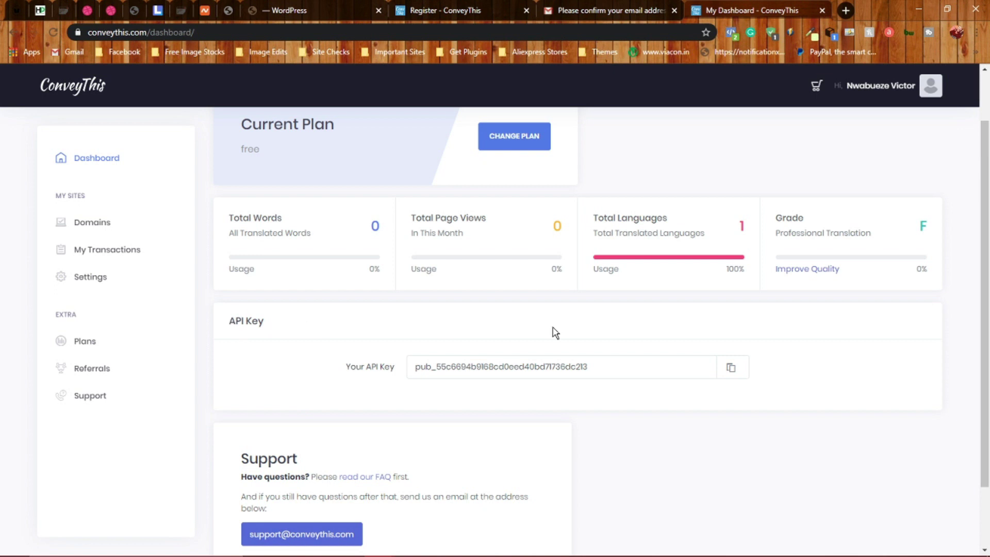
click(733, 369)
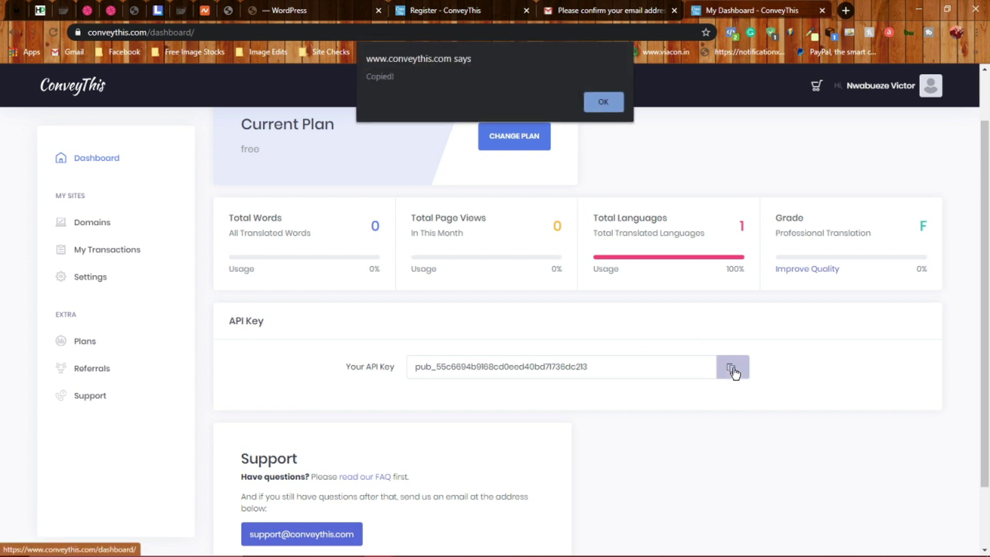
click(606, 103)
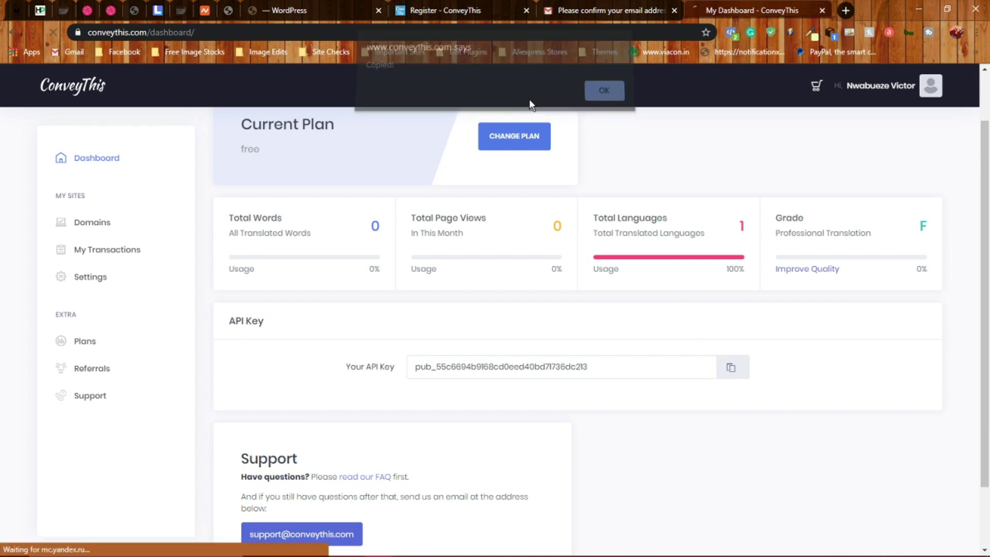
Return to the plugin's main configuration in WordPress and paste the copied key into the API Key field
click(288, 10)
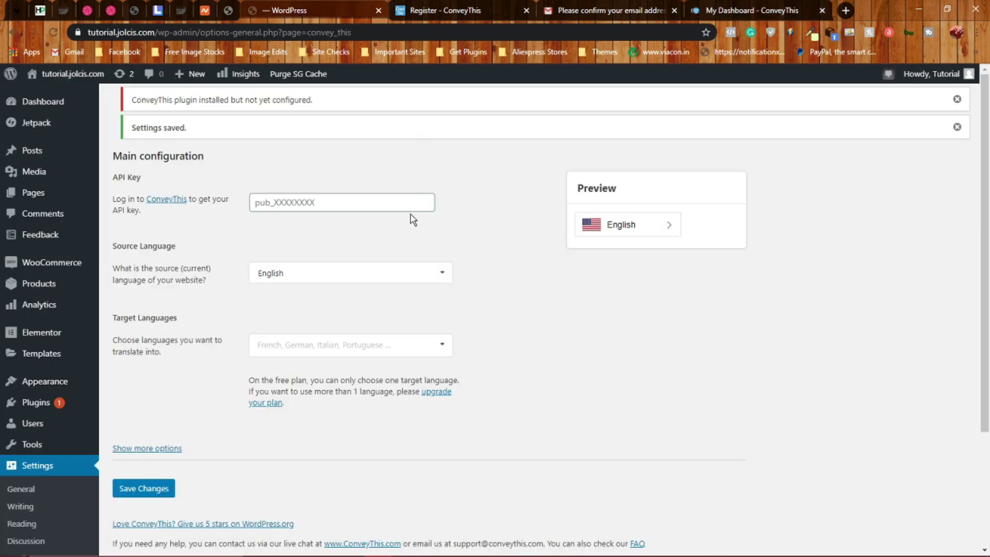
right_click(324, 202)
click(372, 296)
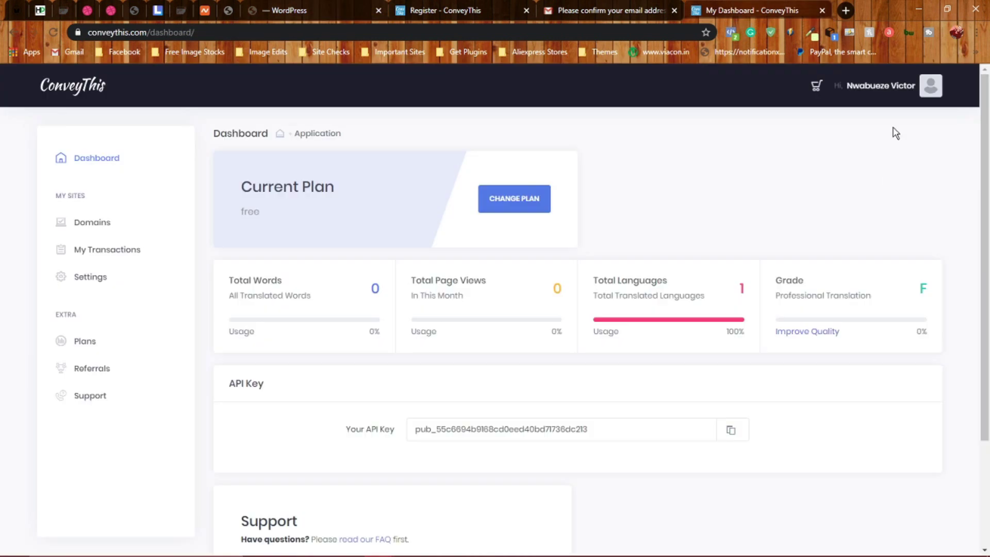
Sign out of the current ConveyThis account and copy the API key from the other account's dashboard
click(765, 9)
click(905, 92)
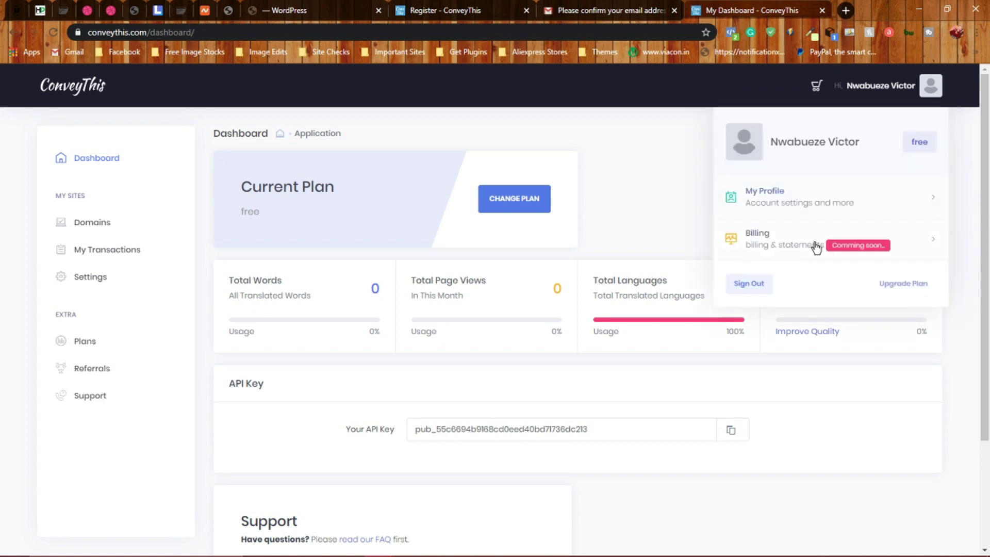
click(749, 284)
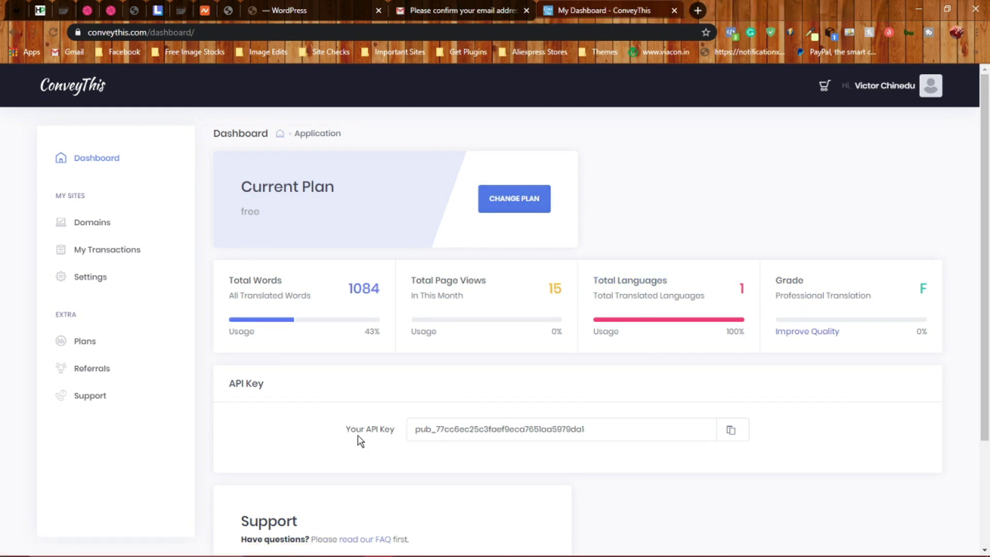
click(733, 431)
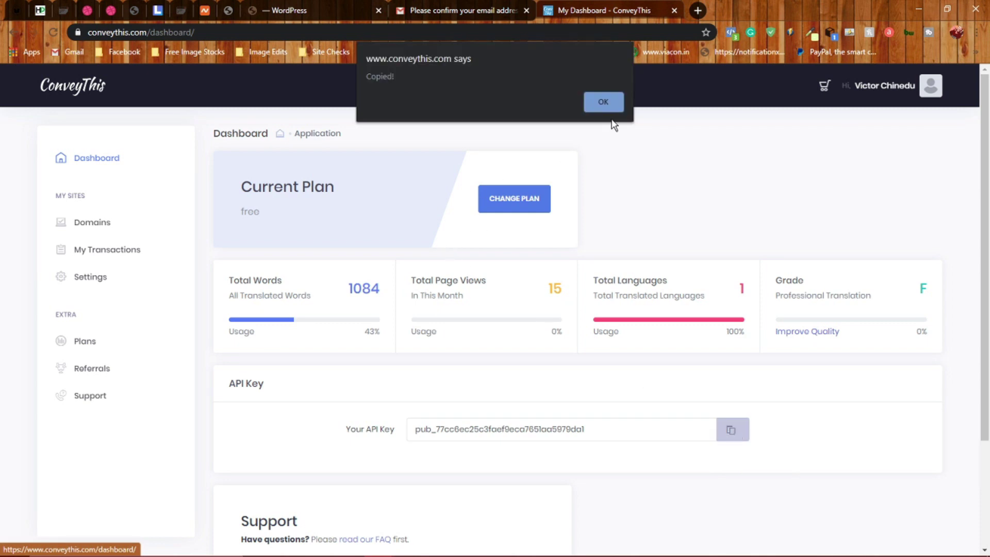
click(603, 102)
Return to the plugin's main configuration in WordPress, paste the copied key into the API Key field and save the changes
click(289, 11)
click(340, 204)
right_click(340, 208)
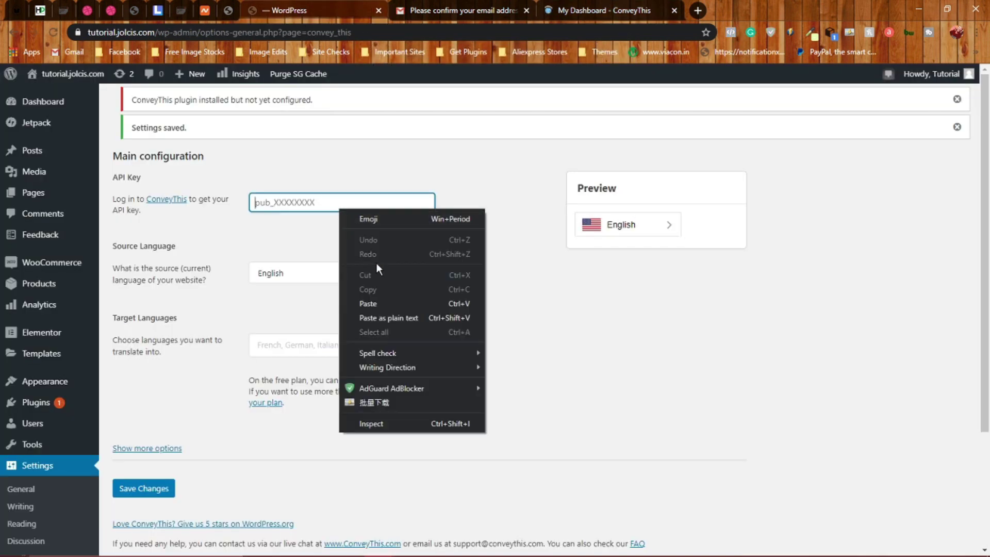
click(375, 305)
click(150, 490)
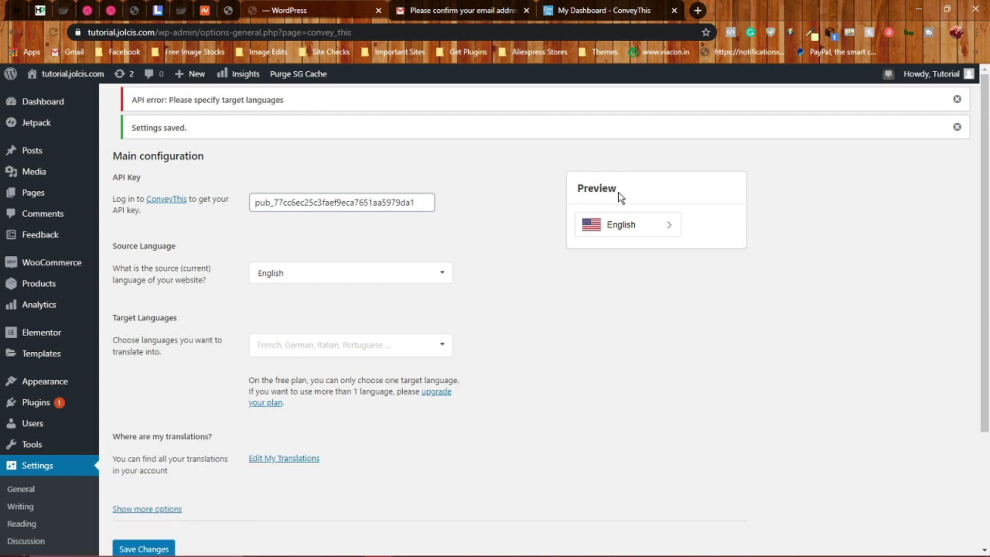
Set the source language to English and the target language to French, check the switcher preview and save the changes
click(672, 219)
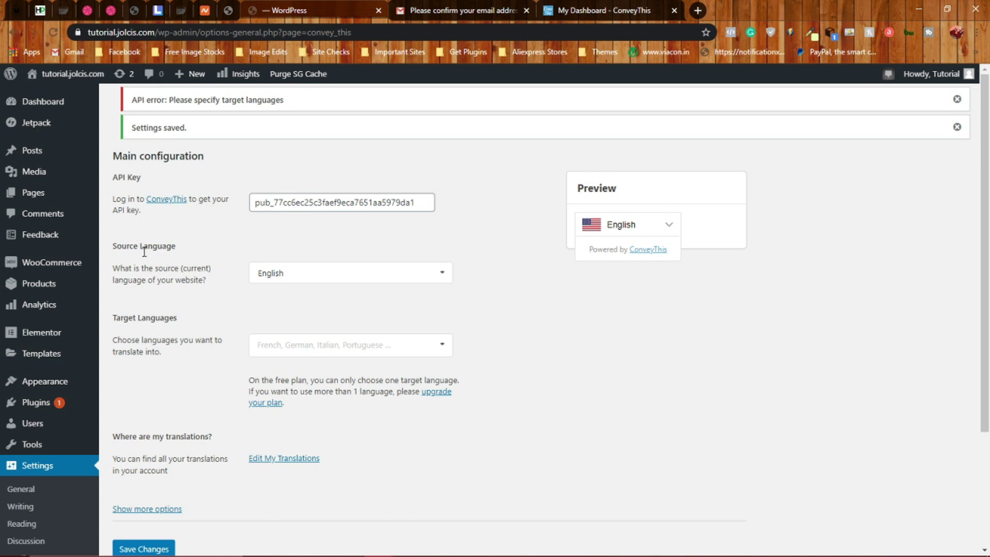
click(268, 275)
click(286, 305)
click(383, 350)
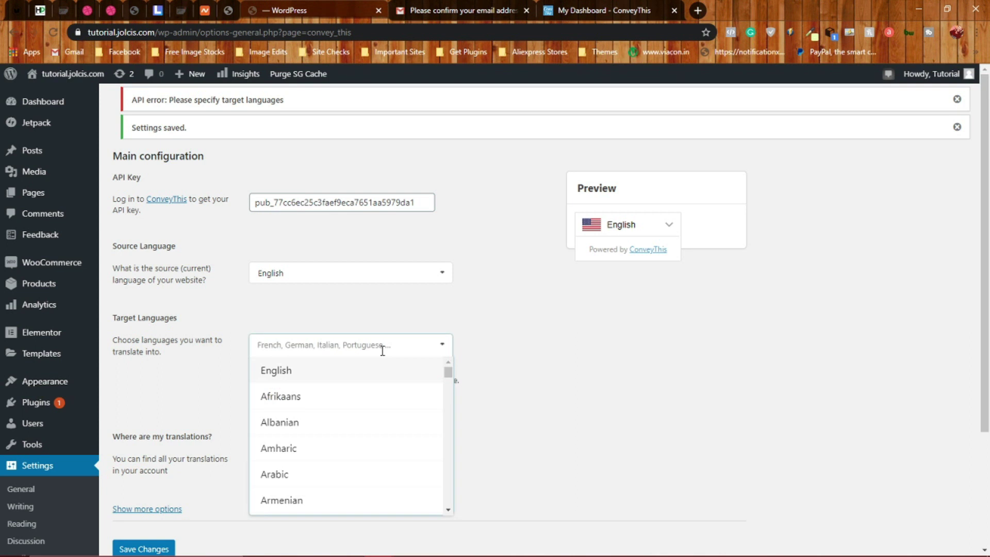
text(fre)
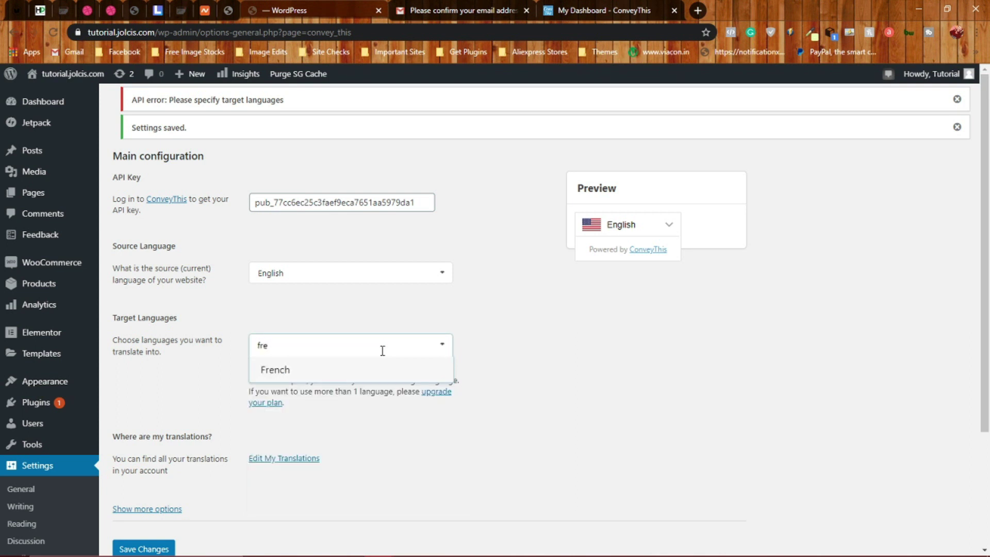
click(385, 370)
mouse_move(641, 258)
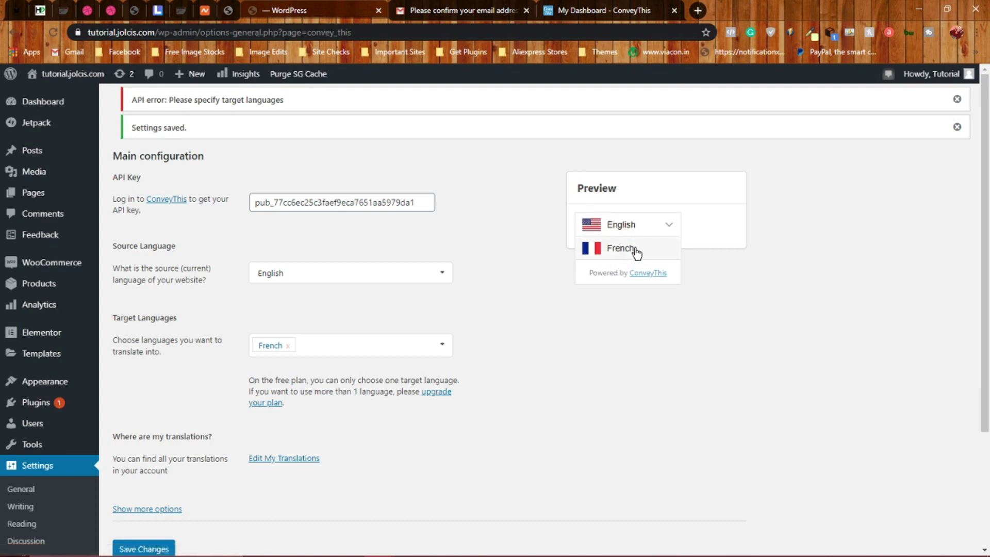
click(145, 548)
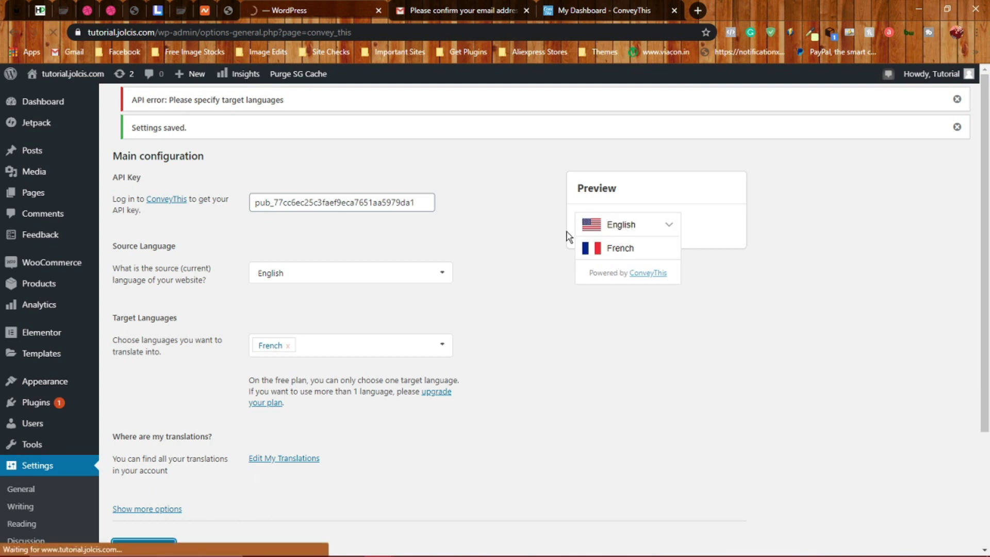
Switch to the incognito window, reload tutorial.jolcis.com and change the site's language to French to examine the translated home page
mouse_move(390, 545)
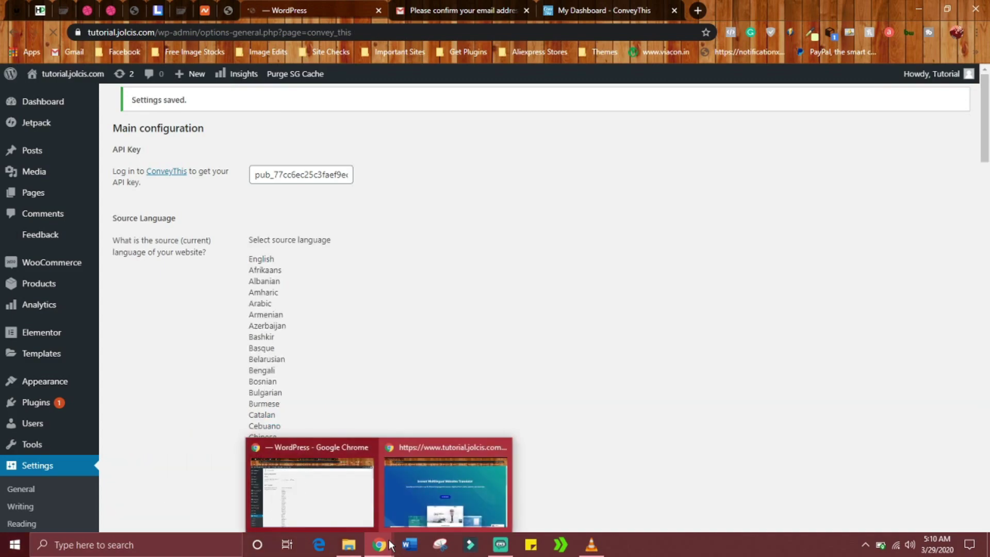
click(446, 488)
click(54, 32)
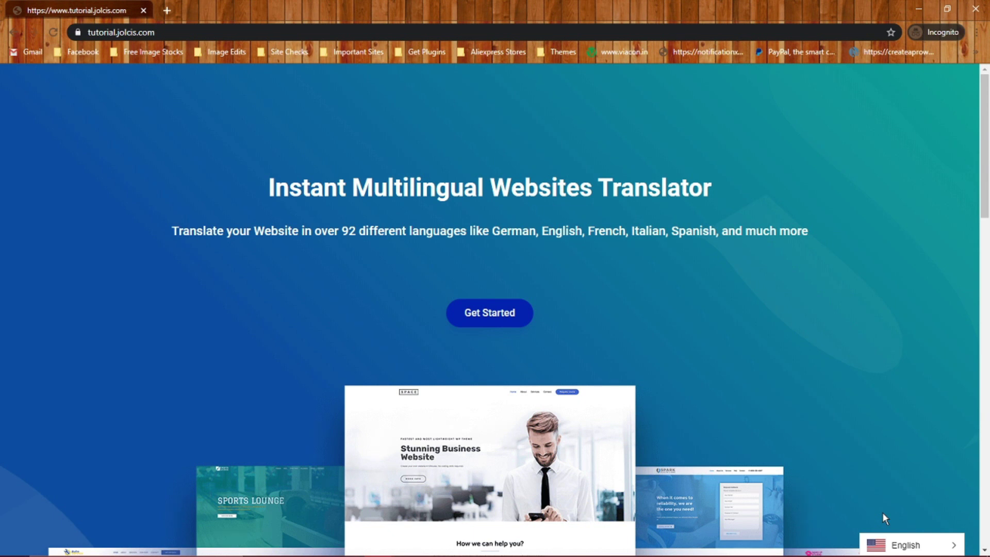
click(897, 544)
click(904, 529)
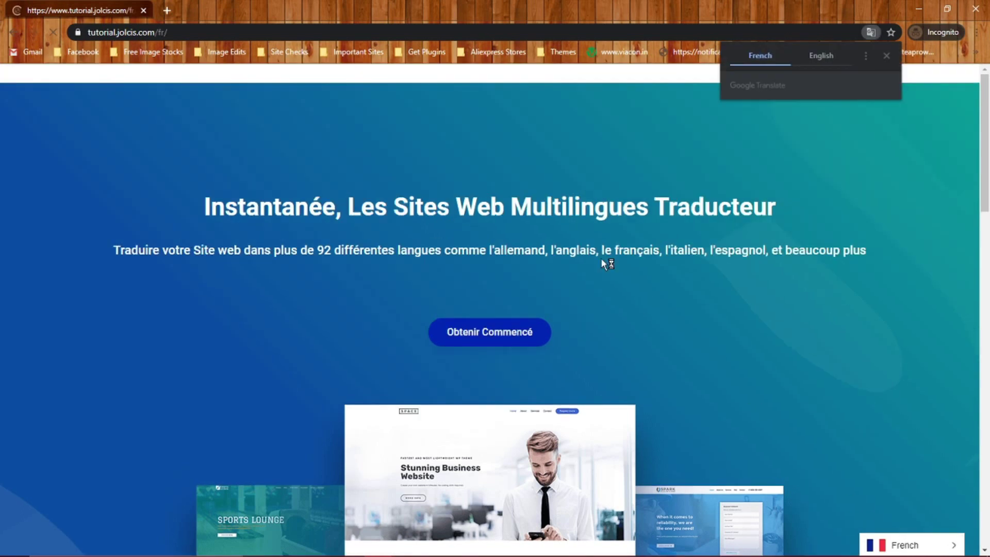
scroll(361, 142, down, 2)
scroll(289, 149, up, 2)
scroll(170, 183, down, 2)
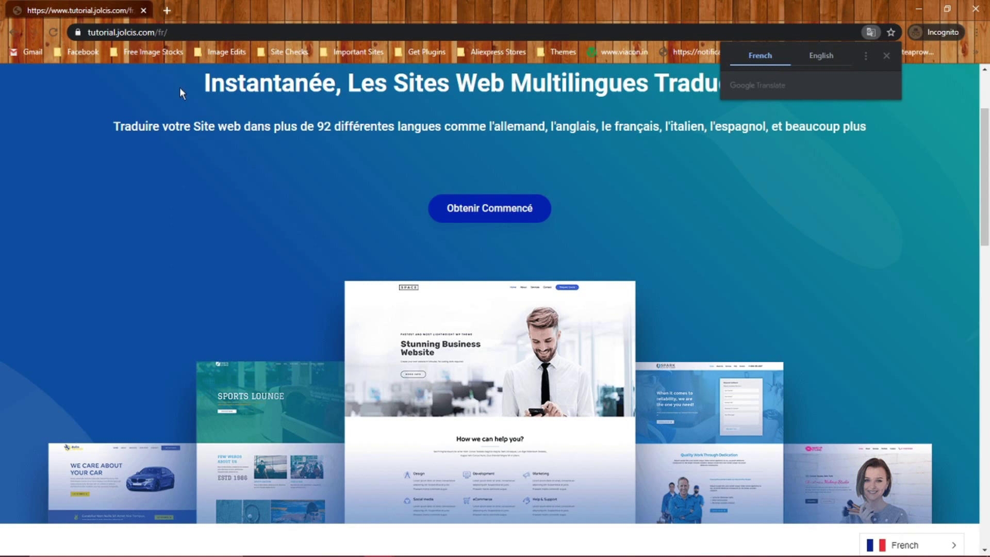
Return to the plugin settings, show more options and review the redirection, logo, media, PDF, SEO and language display options
key(alt+Tab)
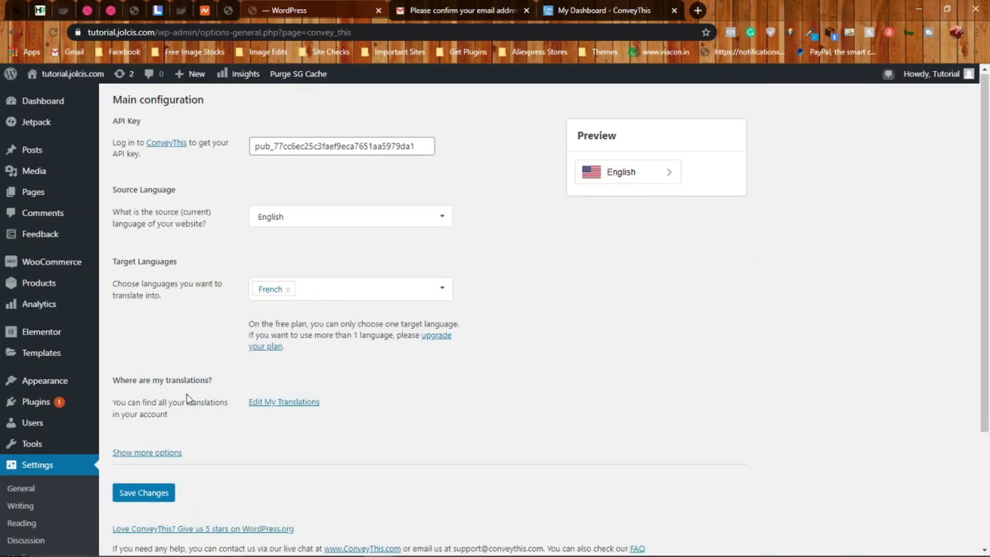
click(148, 454)
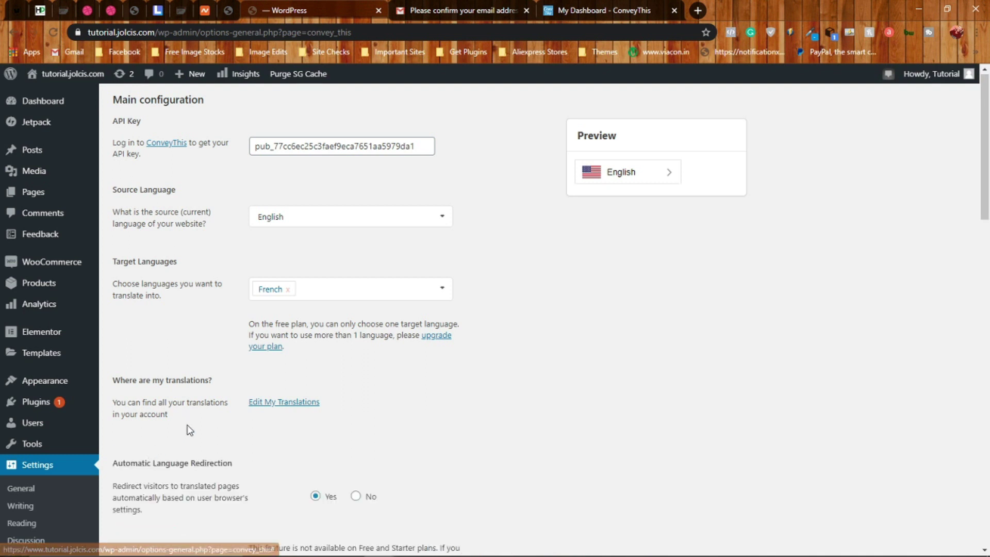
scroll(310, 366, down, 5)
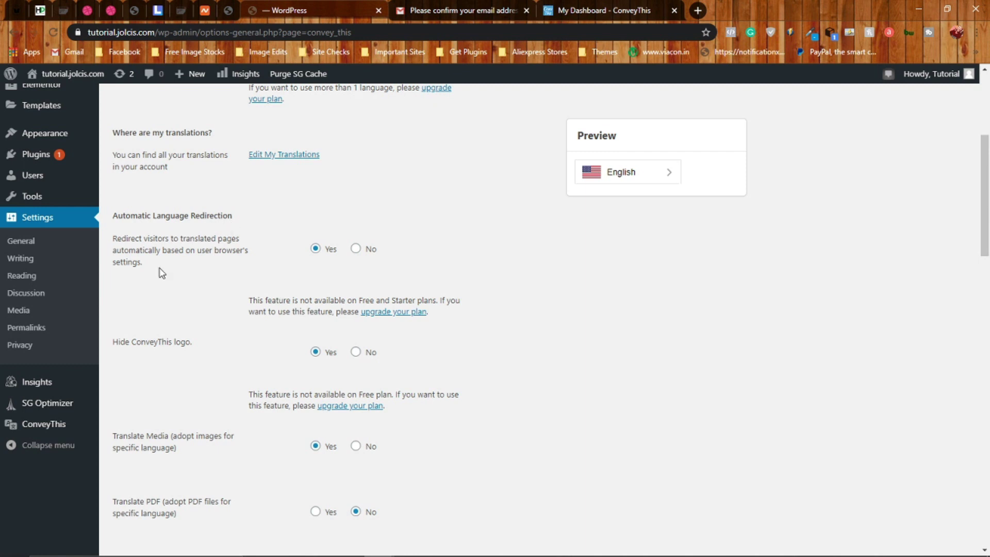
scroll(119, 330, down, 1)
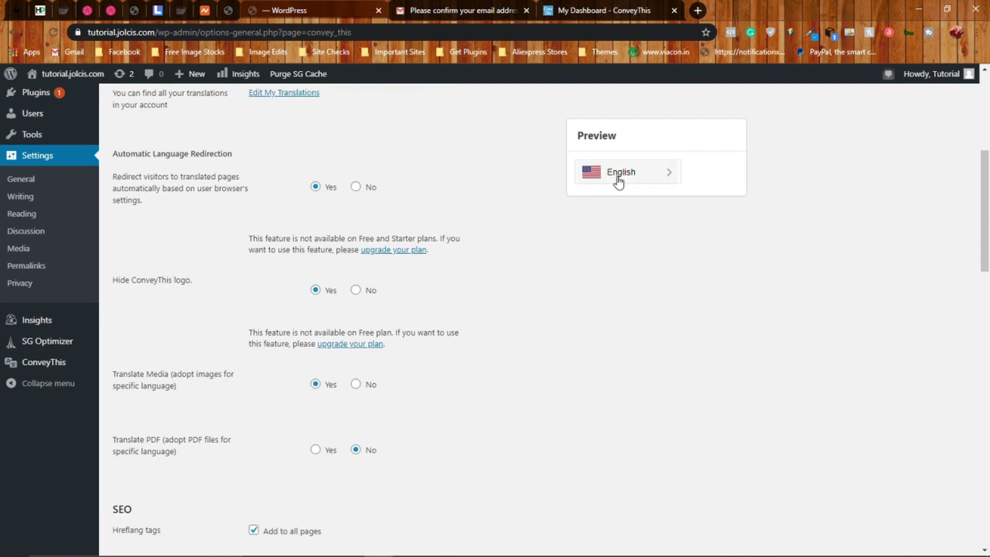
click(639, 178)
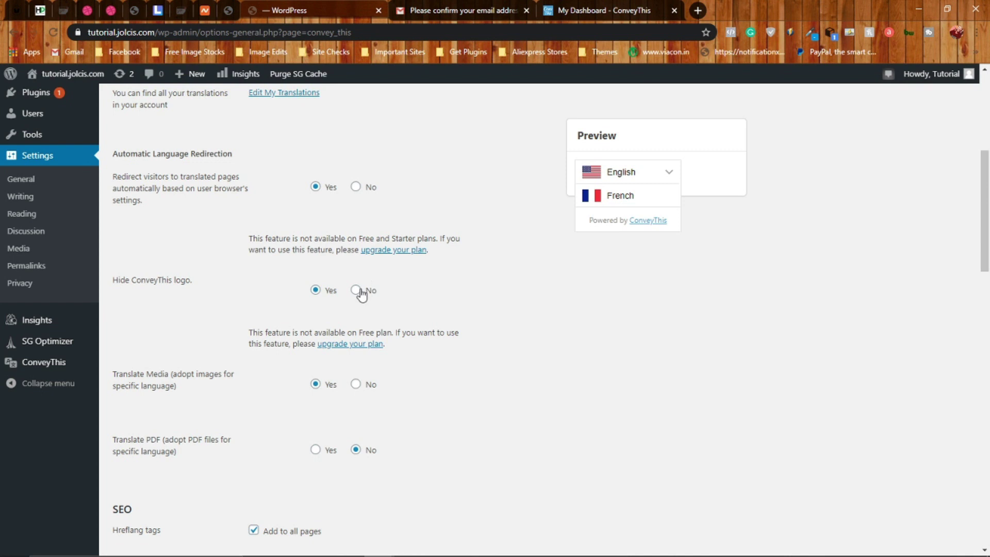
scroll(362, 294, down, 3)
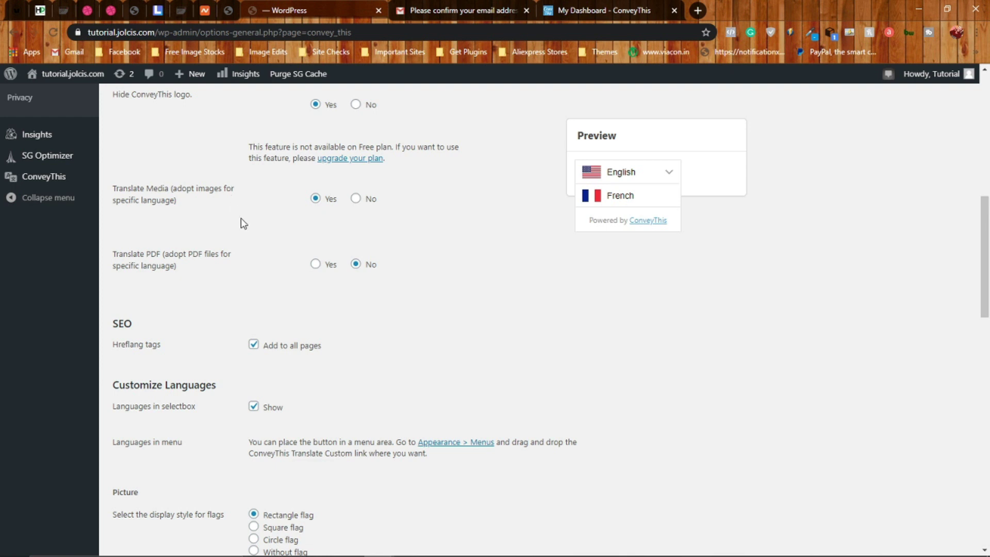
scroll(124, 294, down, 2)
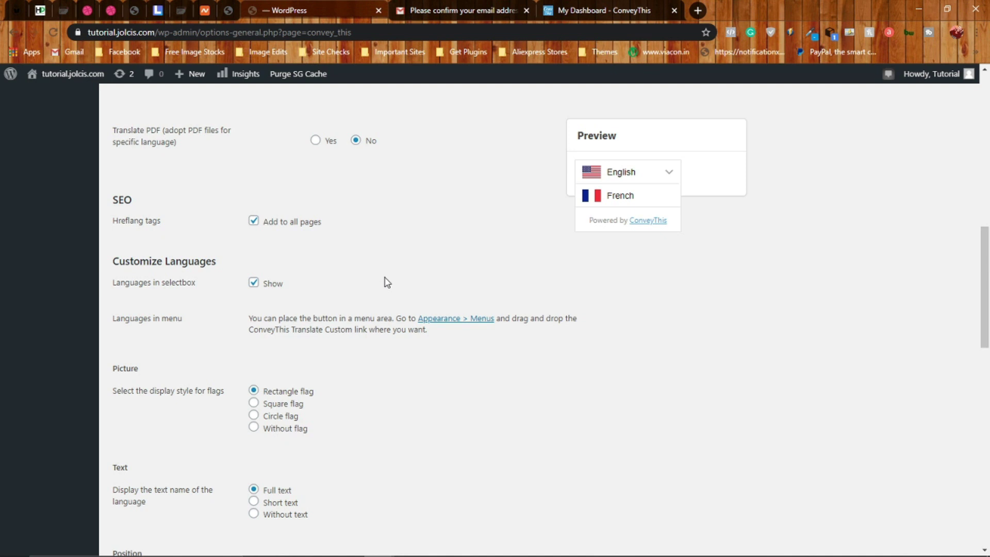
scroll(385, 282, down, 3)
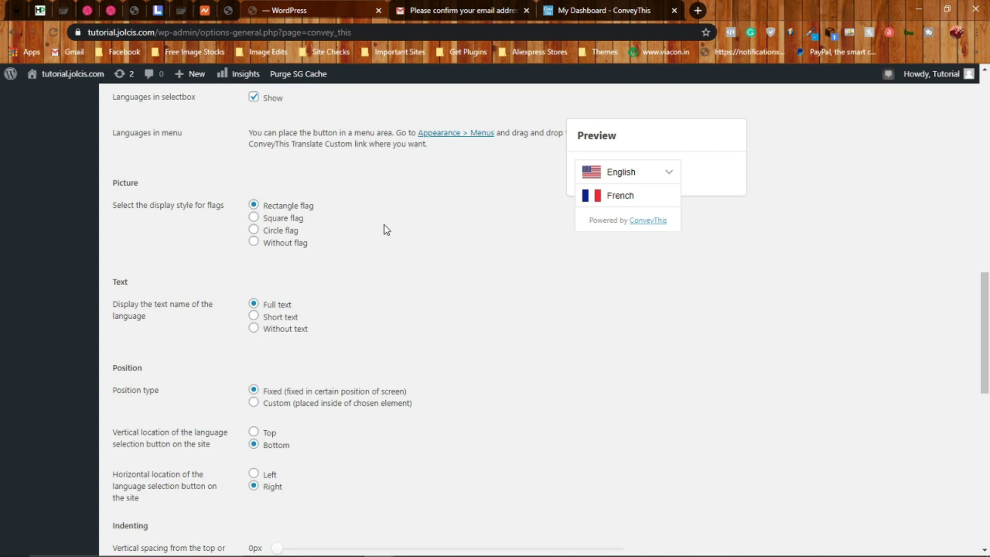
Try the Square flag, Circle flag and Short text styles for the language switcher, restoring Rectangle flag and Full text
click(254, 217)
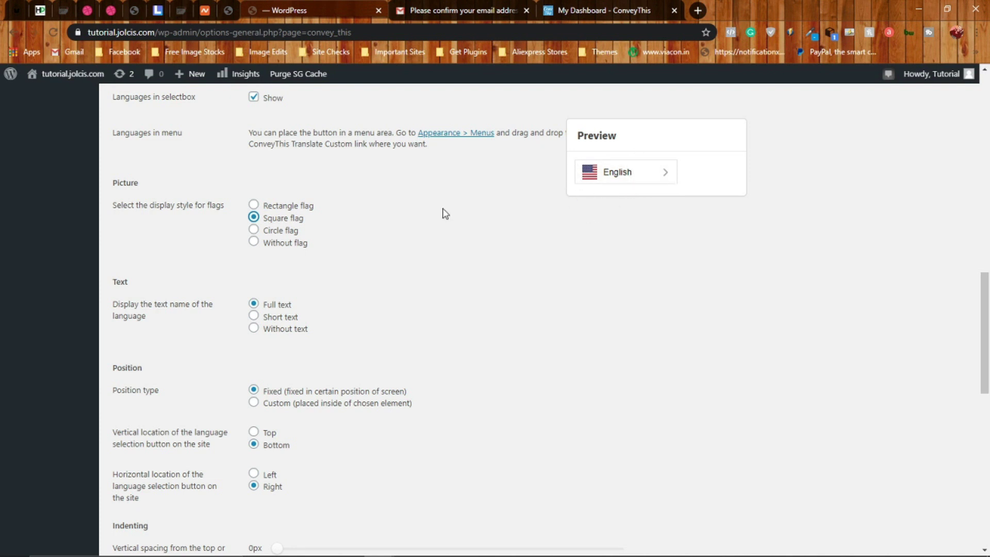
click(254, 229)
click(253, 205)
scroll(422, 214, down, 1)
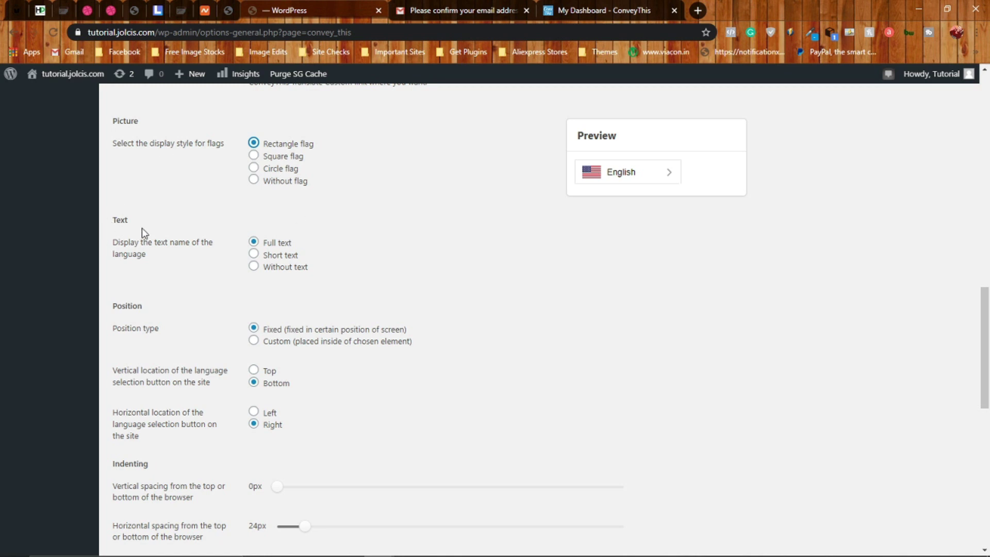
click(257, 255)
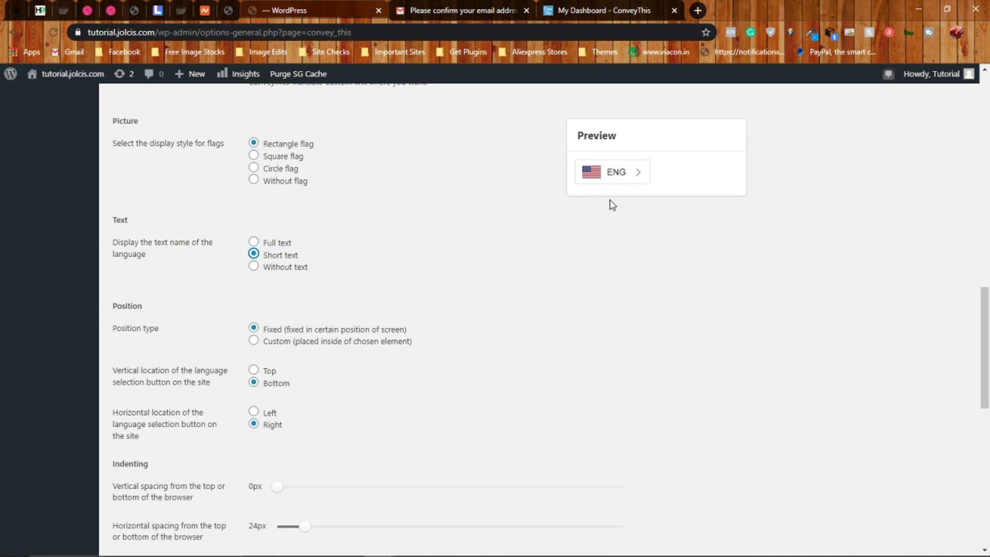
click(255, 242)
Set the language selection button's vertical location to Top and its horizontal location to Left, and save the changes
scroll(387, 222, down, 3)
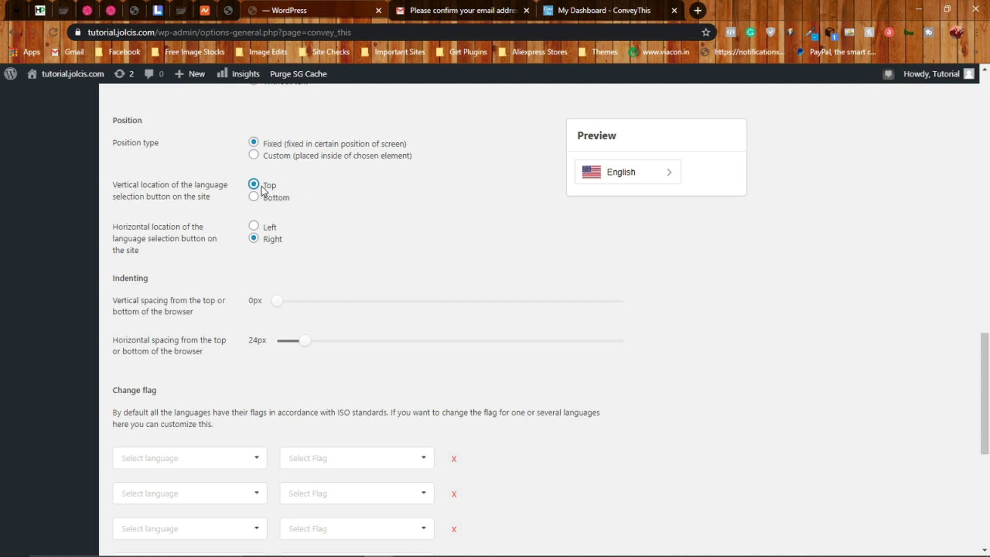
click(253, 226)
scroll(347, 296, down, 7)
click(144, 446)
Reload the site in the incognito window to check the language button's position, and close that window
mouse_move(380, 542)
click(438, 503)
click(53, 33)
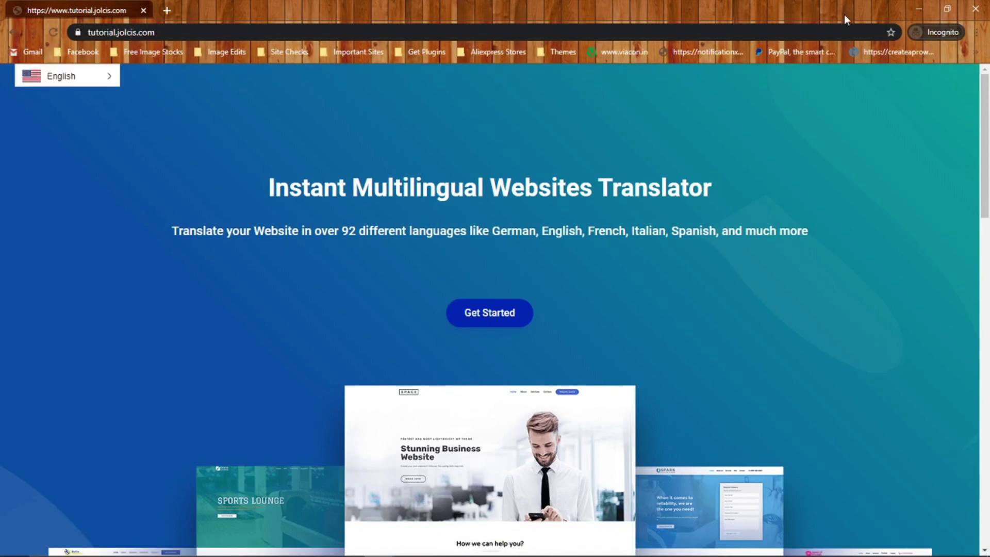
click(976, 9)
Go to the ConveyThis domain pages for tutorial.jolcis.com and open the French page in the Visual Editor
click(613, 9)
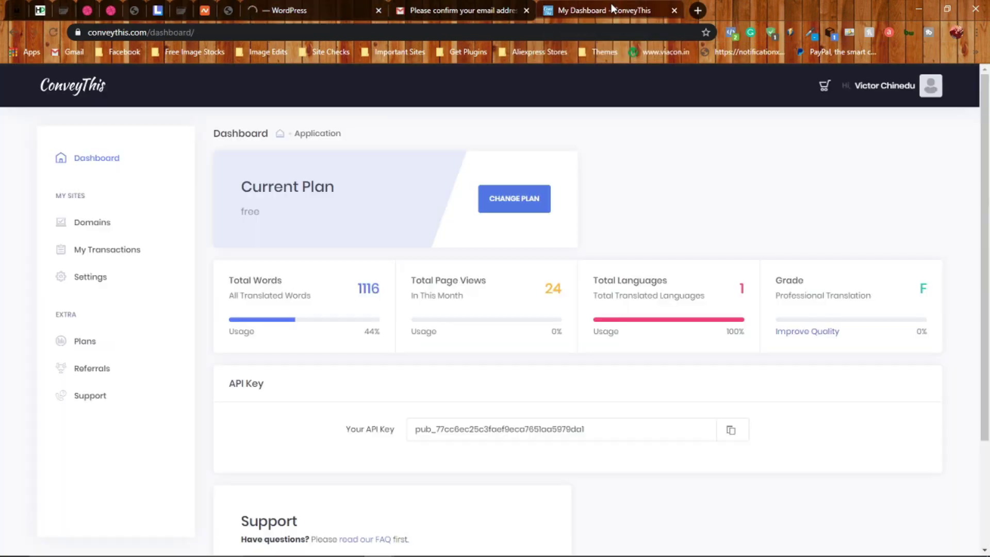
click(118, 250)
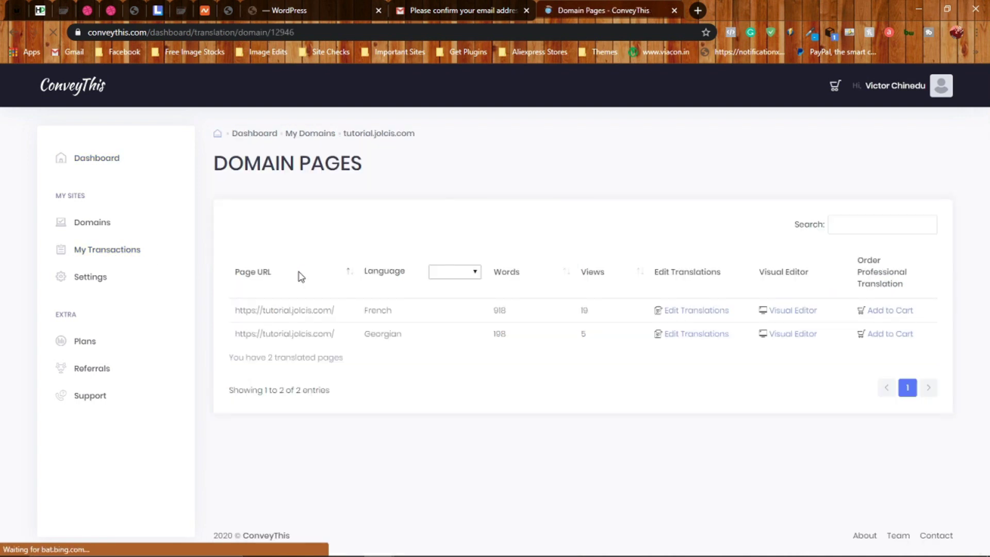
click(792, 312)
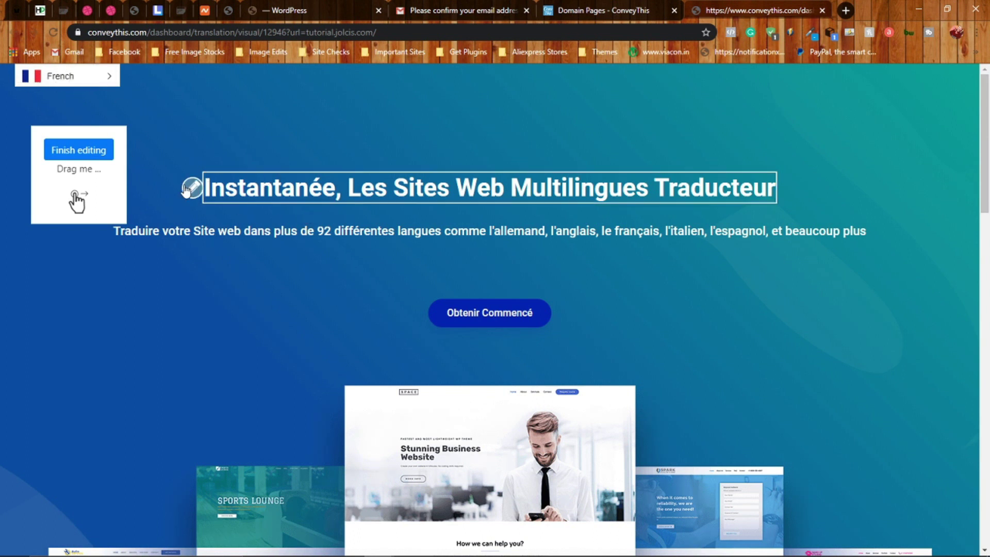
Edit the main heading's French translation to "Instantanée, Les Sites Web Multilingues Traducte" and save the changes
click(189, 188)
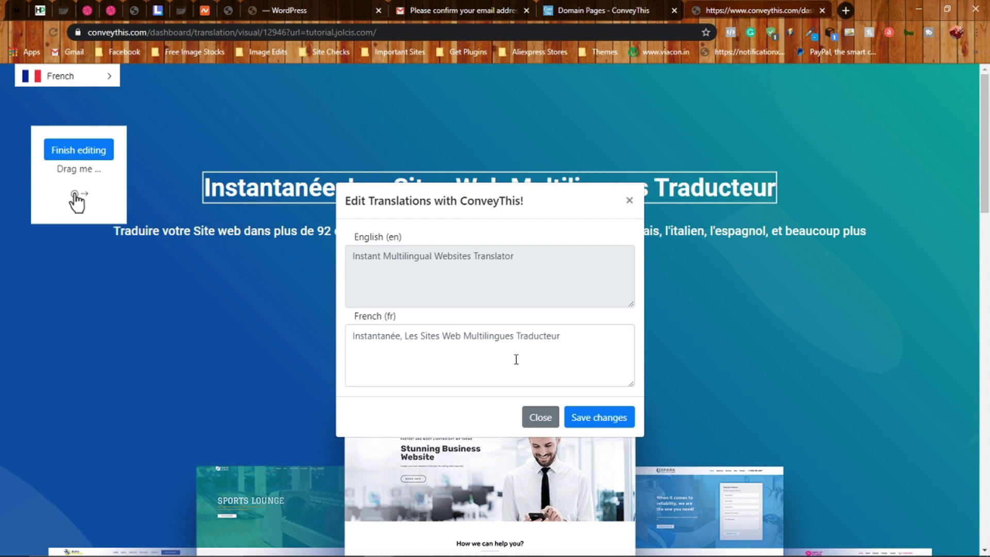
click(563, 337)
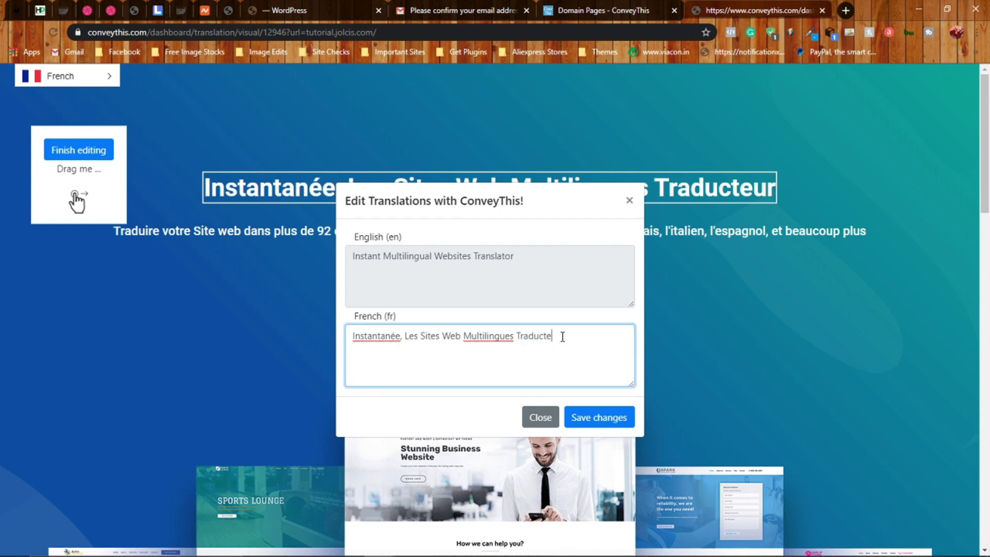
click(579, 419)
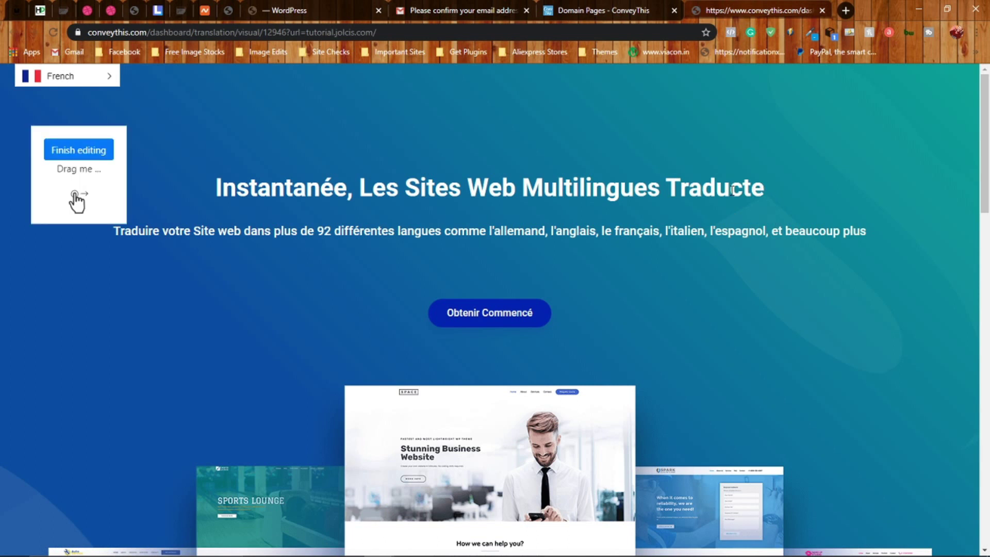
Go back to the ConveyThis domain pages, view the account menu, and visit the home page and its login route to the dashboard
click(573, 6)
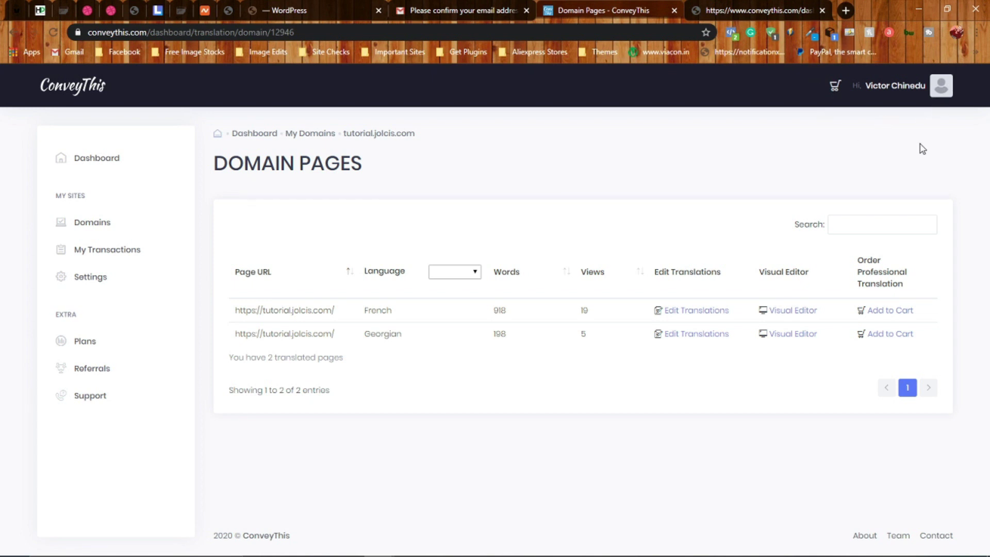
click(865, 89)
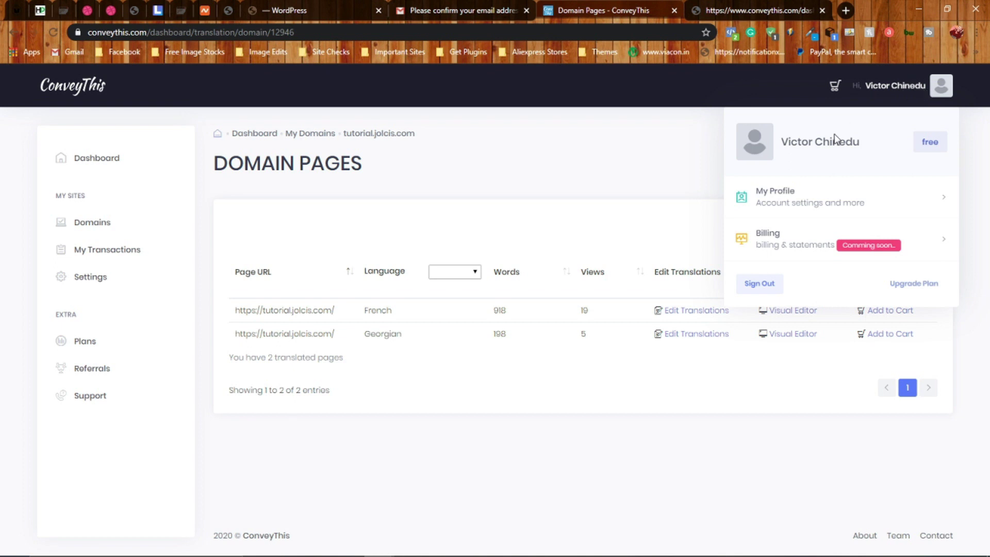
click(78, 87)
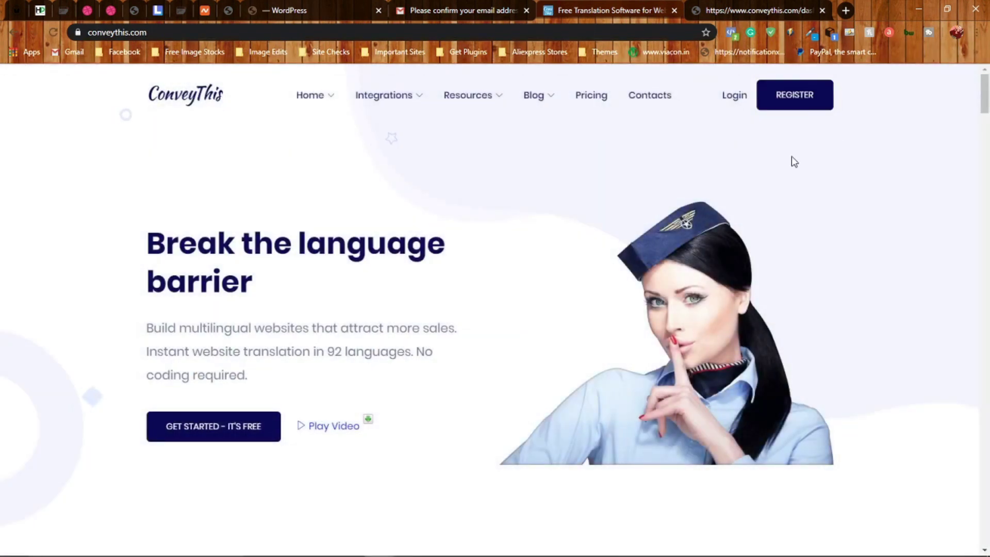
click(735, 96)
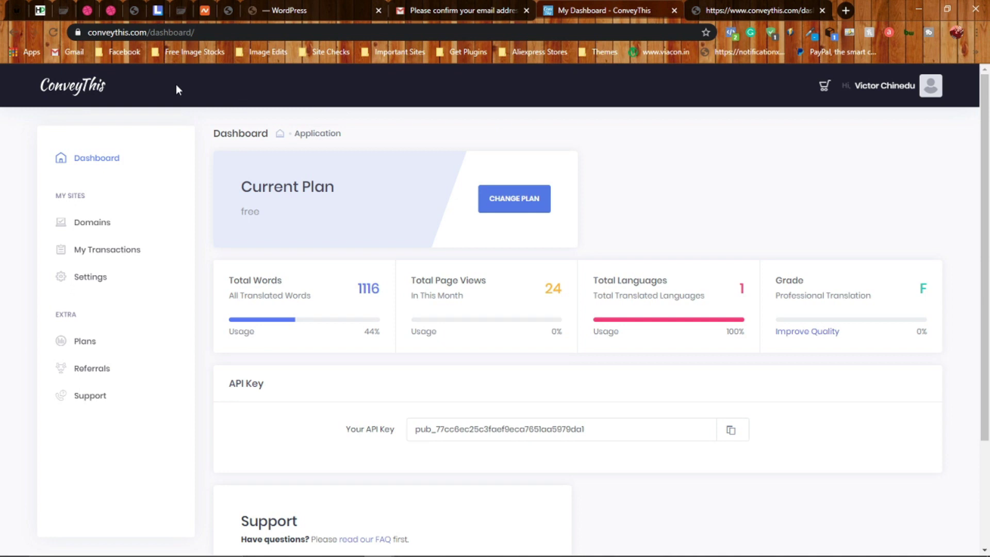
click(99, 85)
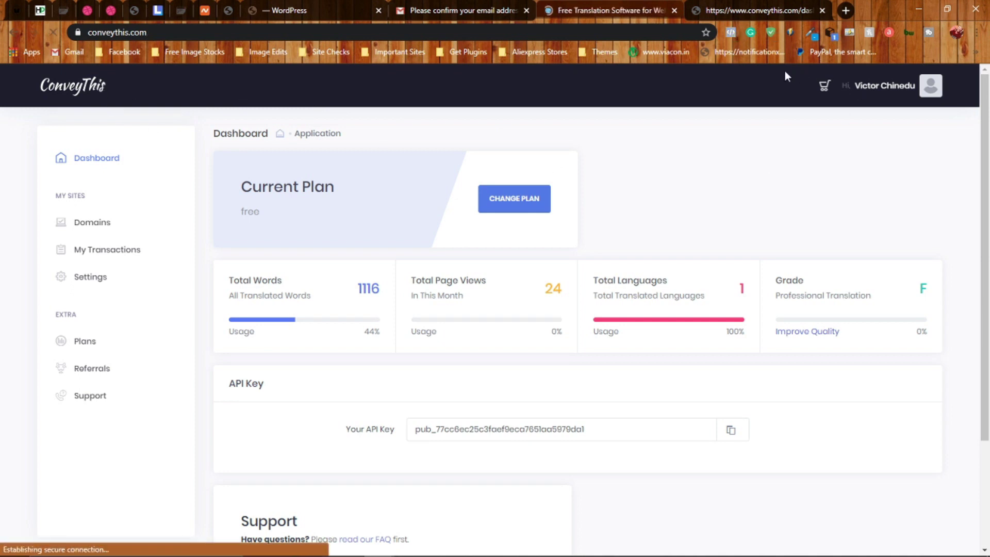